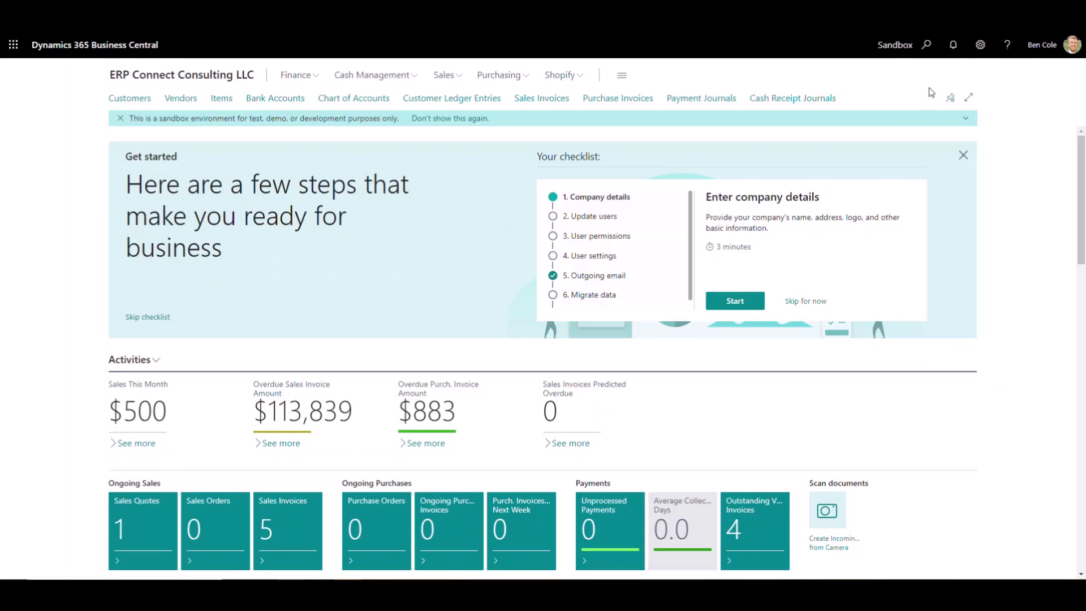
Search 'auto create' and open the Auto Create Dimensions Setup (ACD) page.
left_click(927, 44)
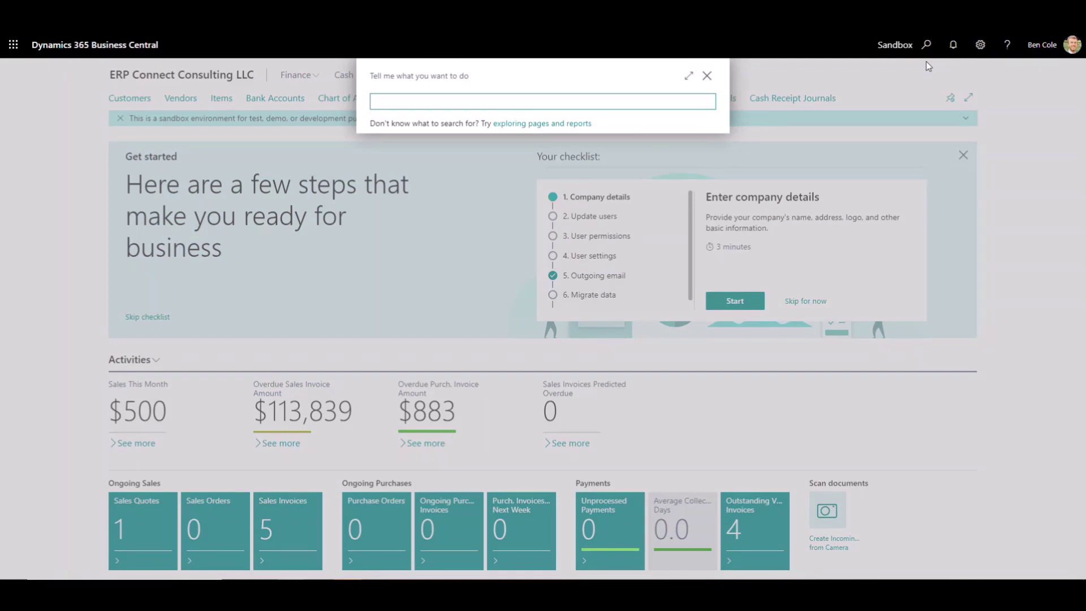
type("auto create")
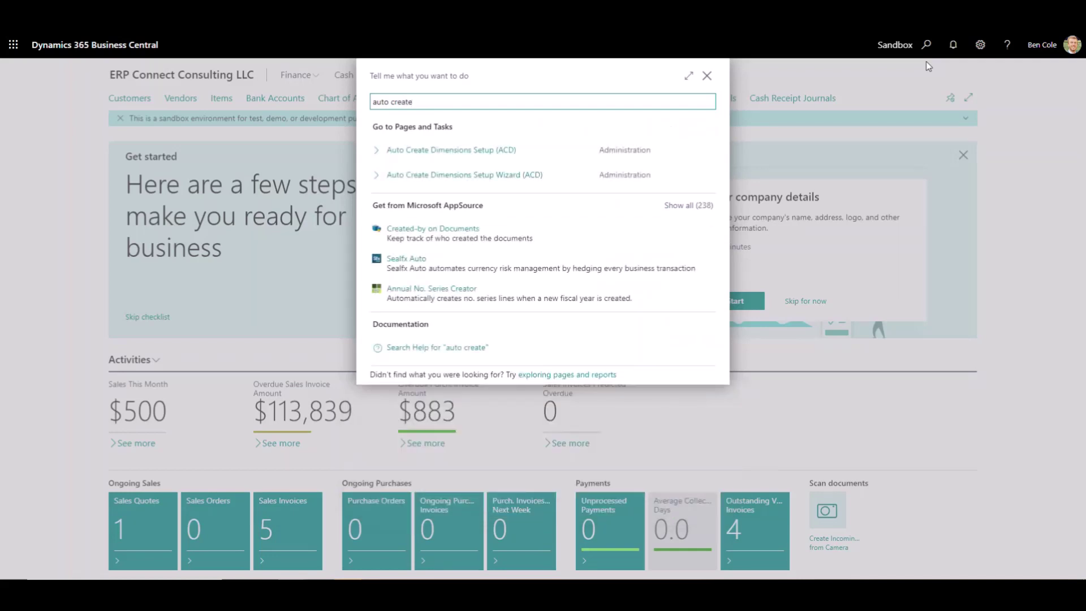
key("Down")
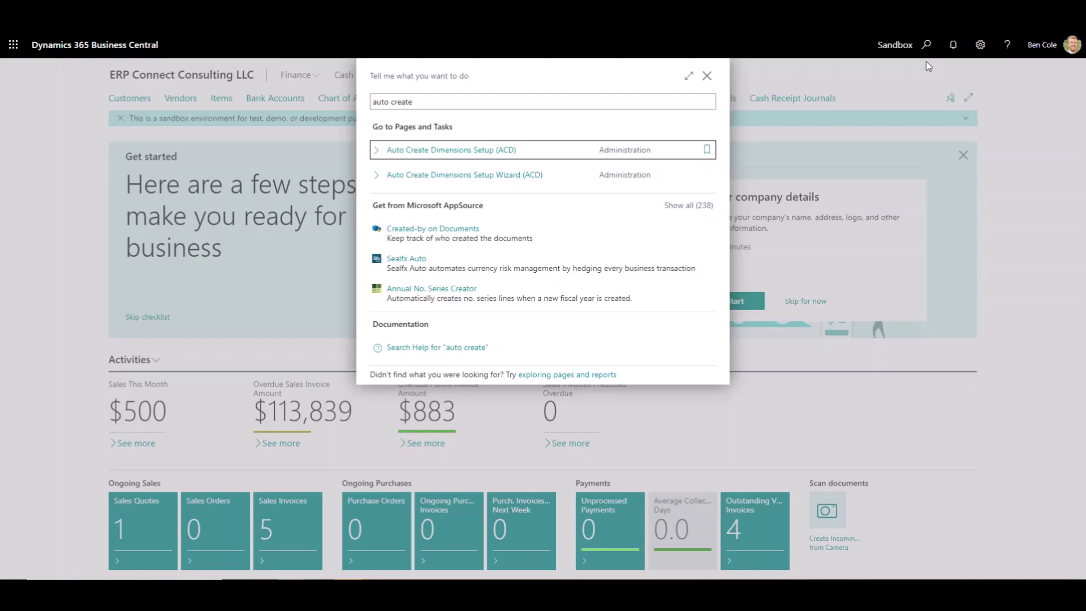
key("Return")
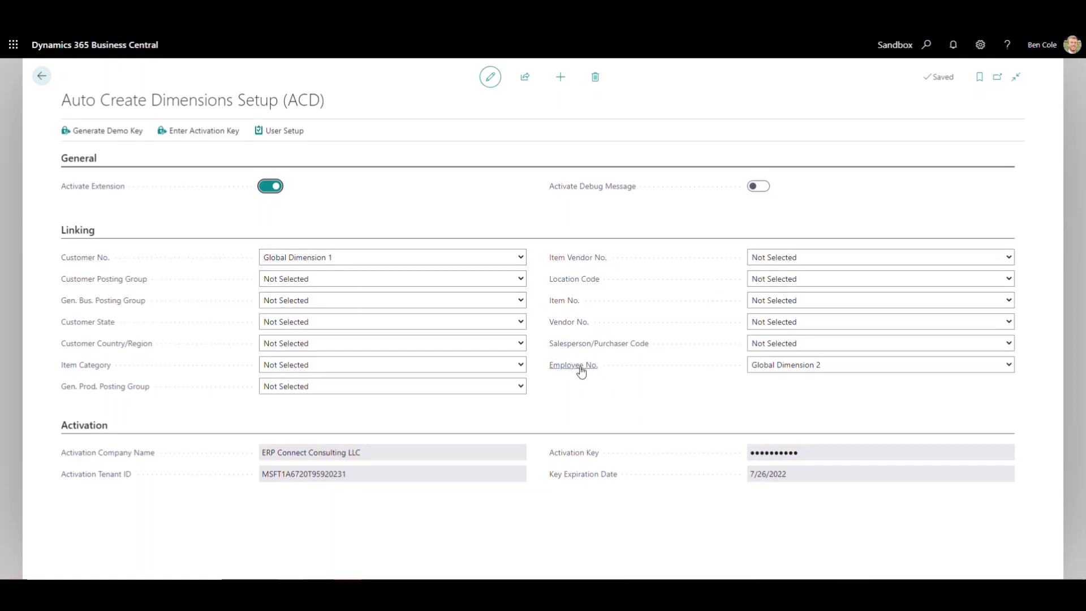
mouse_move(583, 371)
left_click(926, 45)
type("general lae")
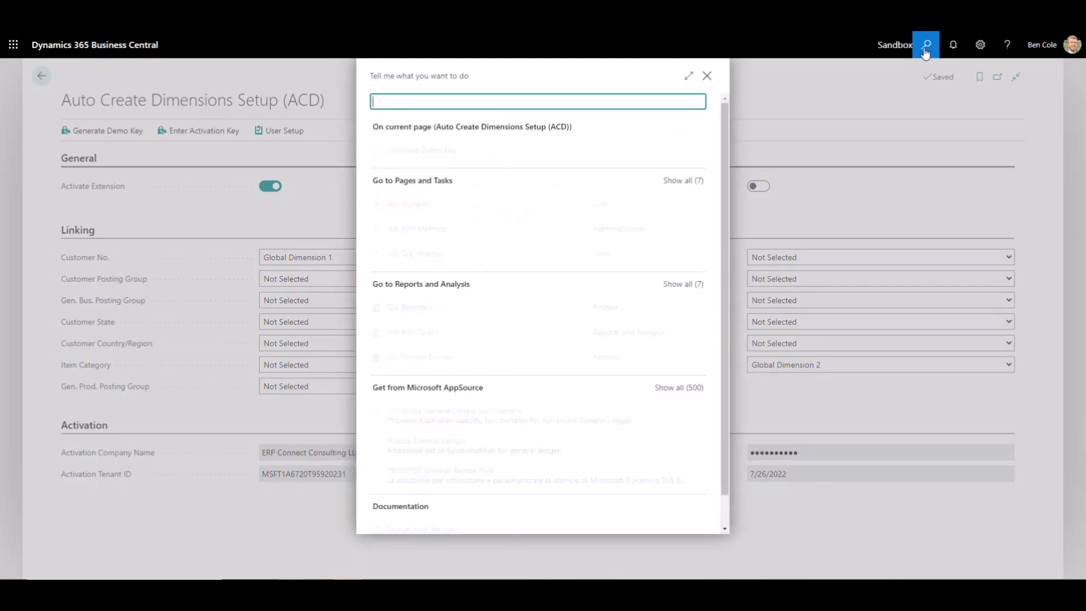
key("BackSpace")
key("BackSpace")
type("edger setup")
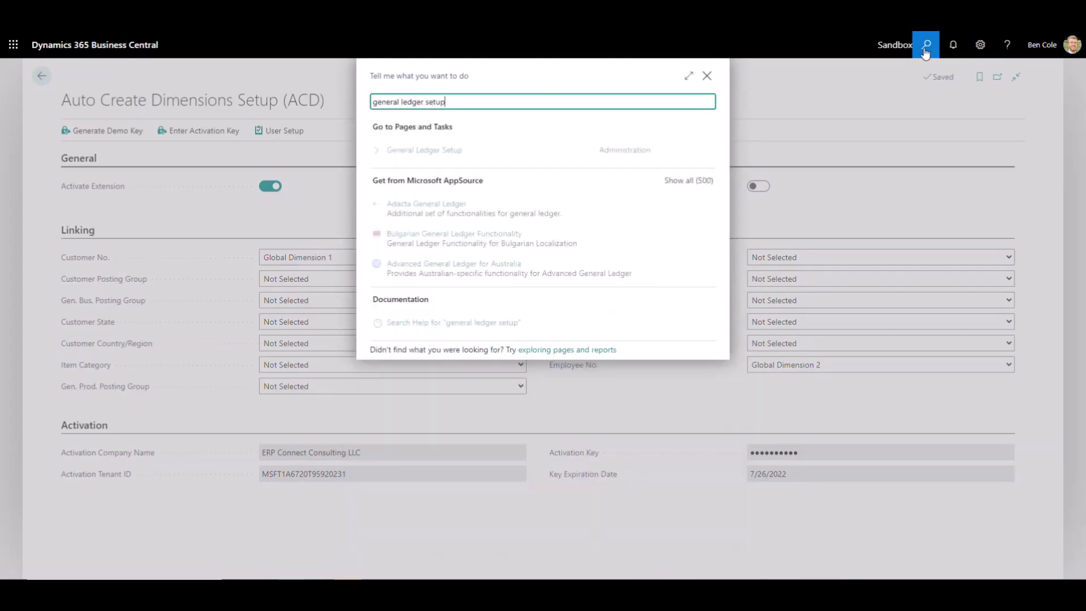
key("Return")
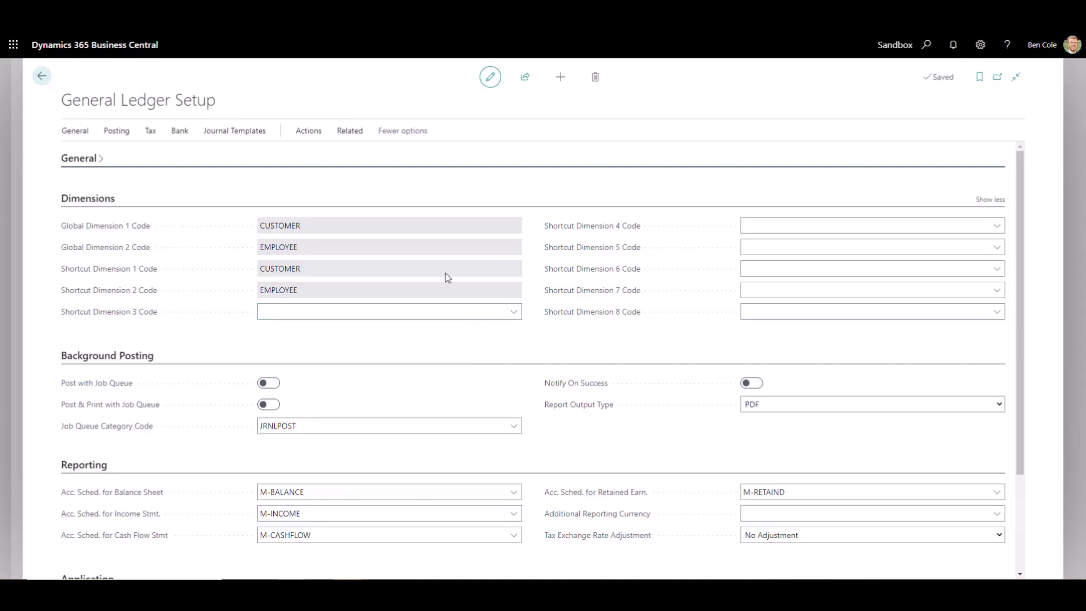
left_click(41, 80)
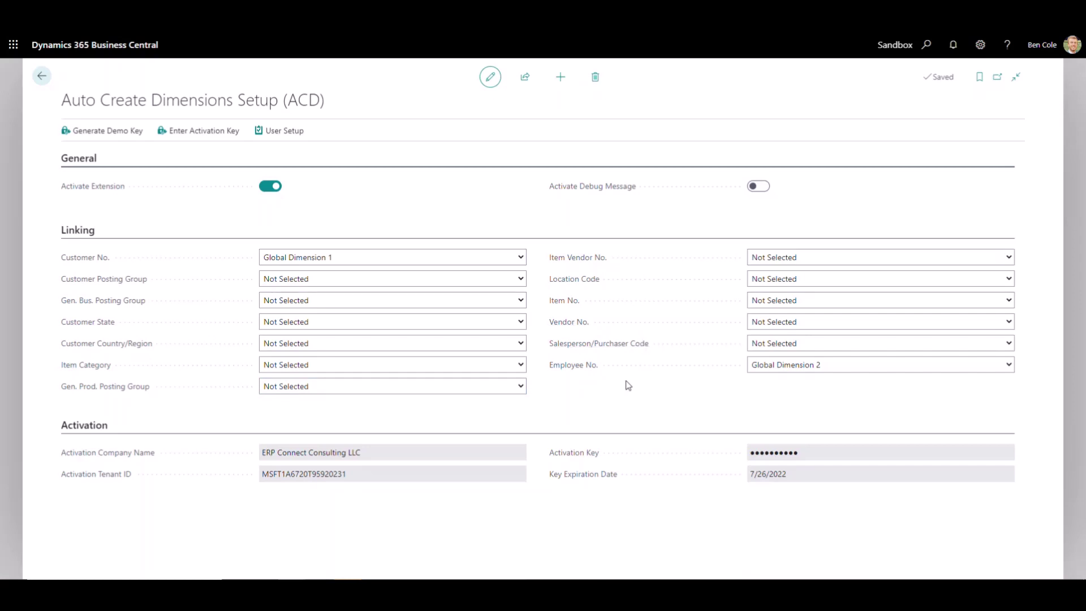
left_click(927, 45)
type("dimension")
key("Down")
key("Return")
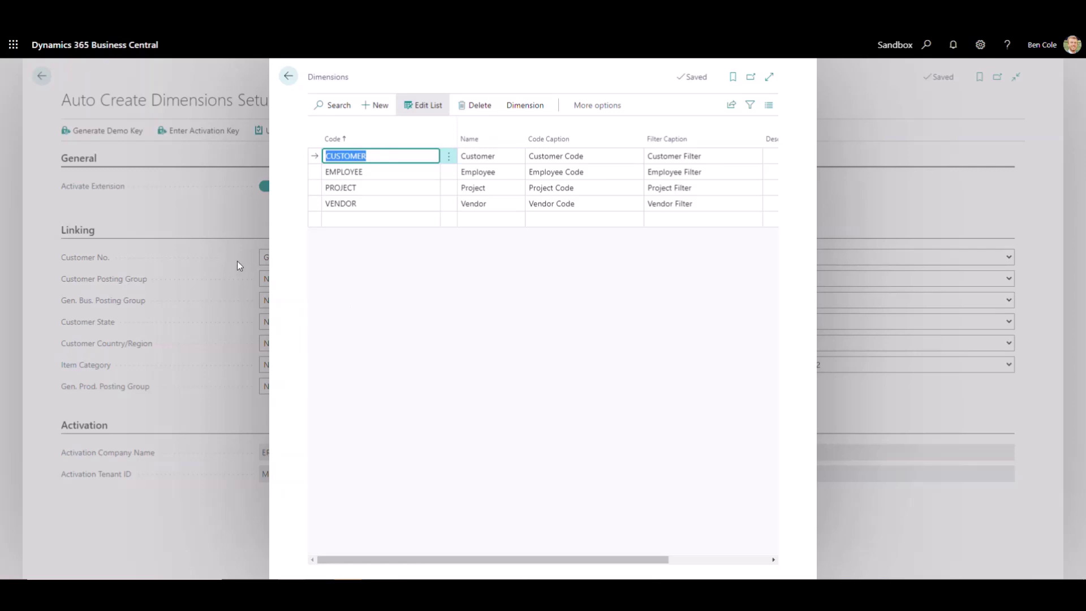
left_click(533, 106)
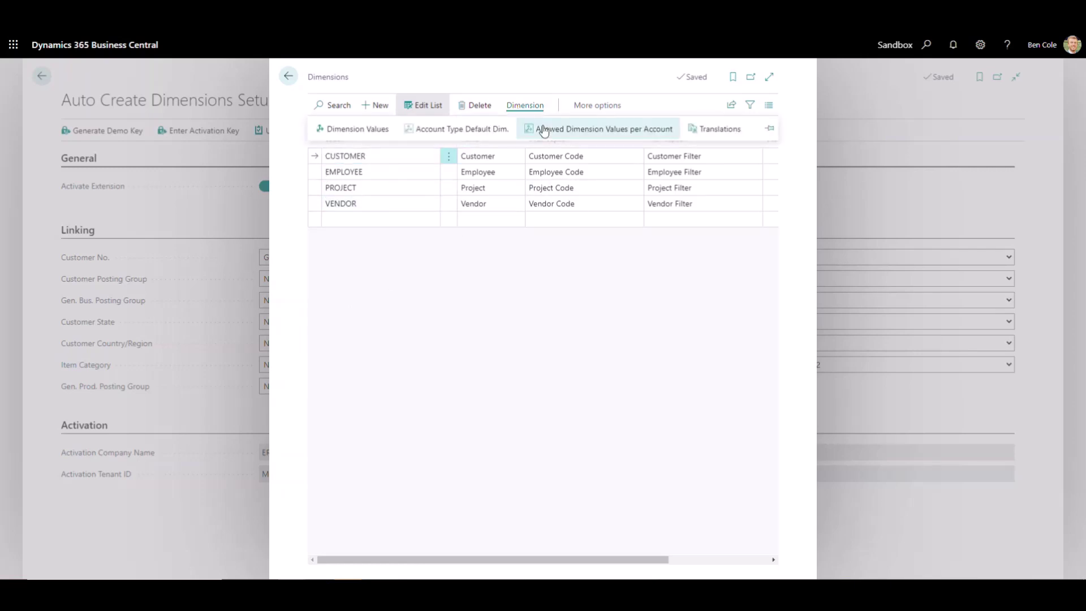
left_click(361, 136)
scroll(365, 317, "down", 10)
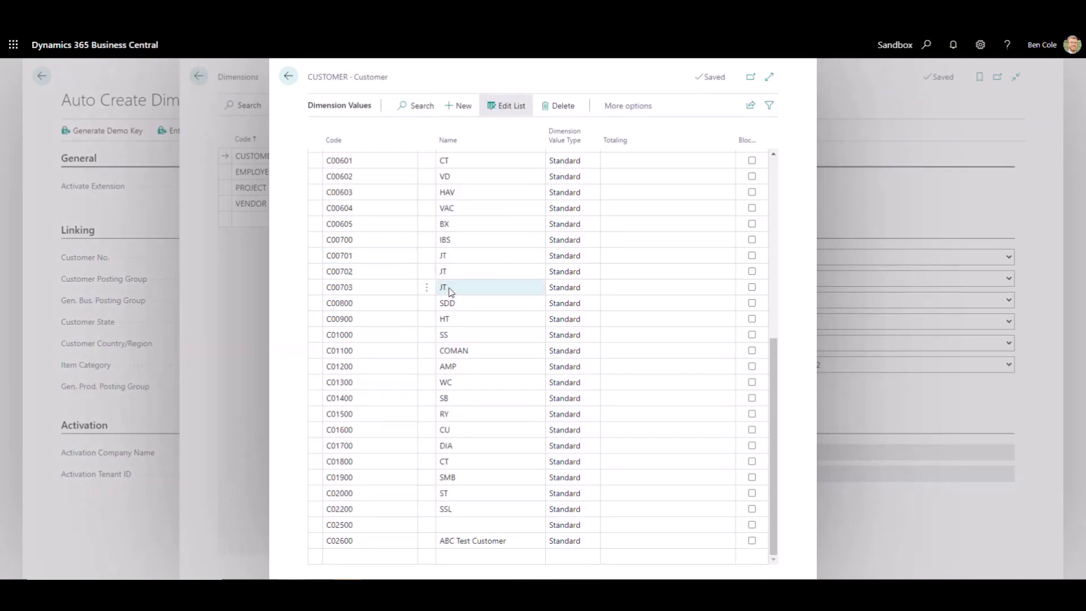
left_click(355, 552)
left_click(354, 545)
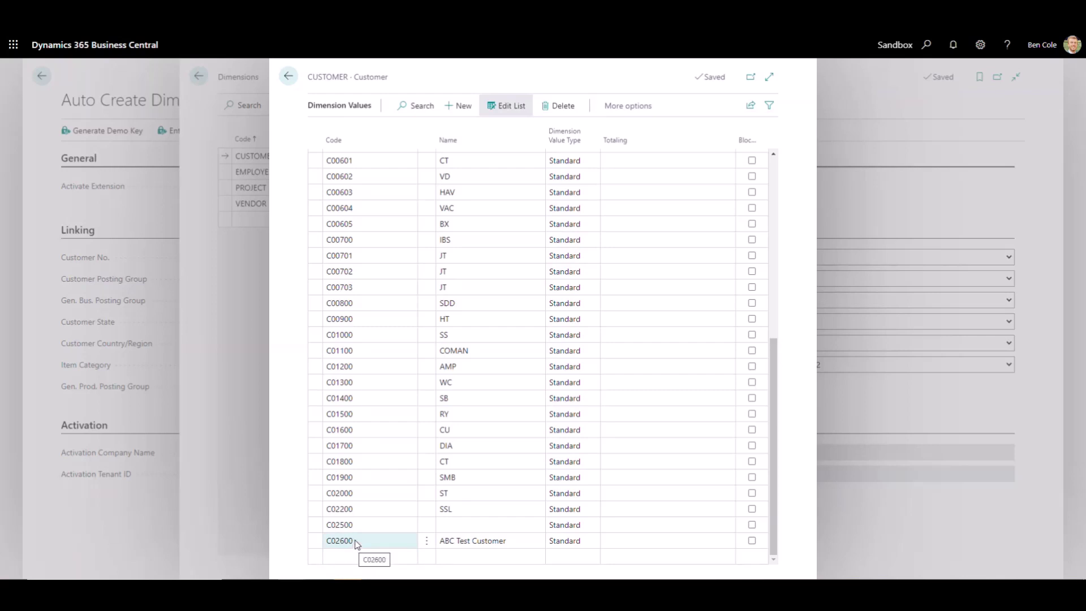
left_click(358, 559)
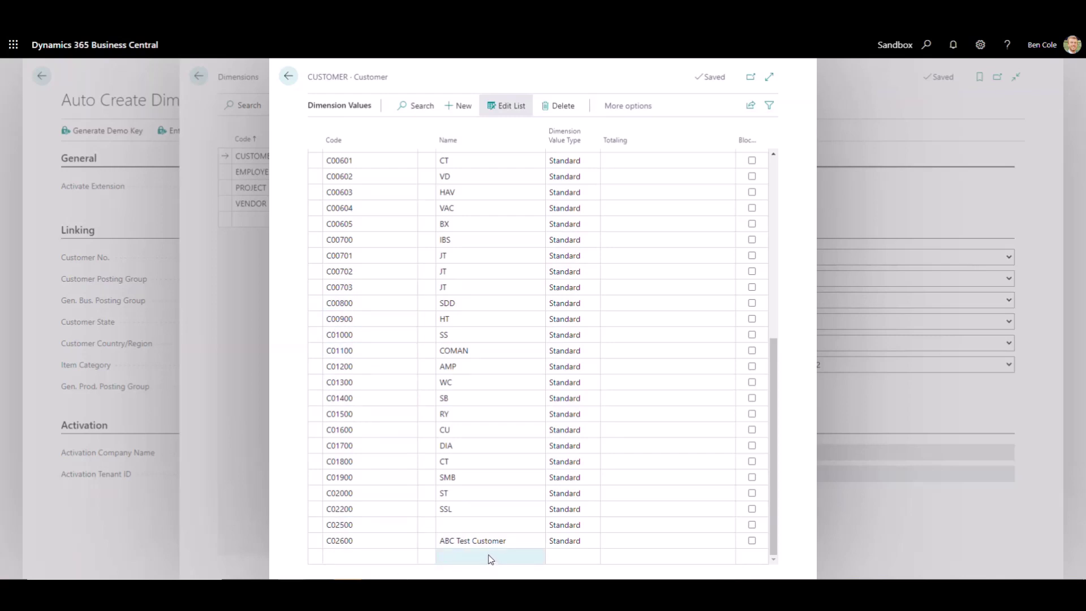
left_click(292, 79)
Close the Dimensions list and start a new customer from the COMPANY template.
left_click(291, 78)
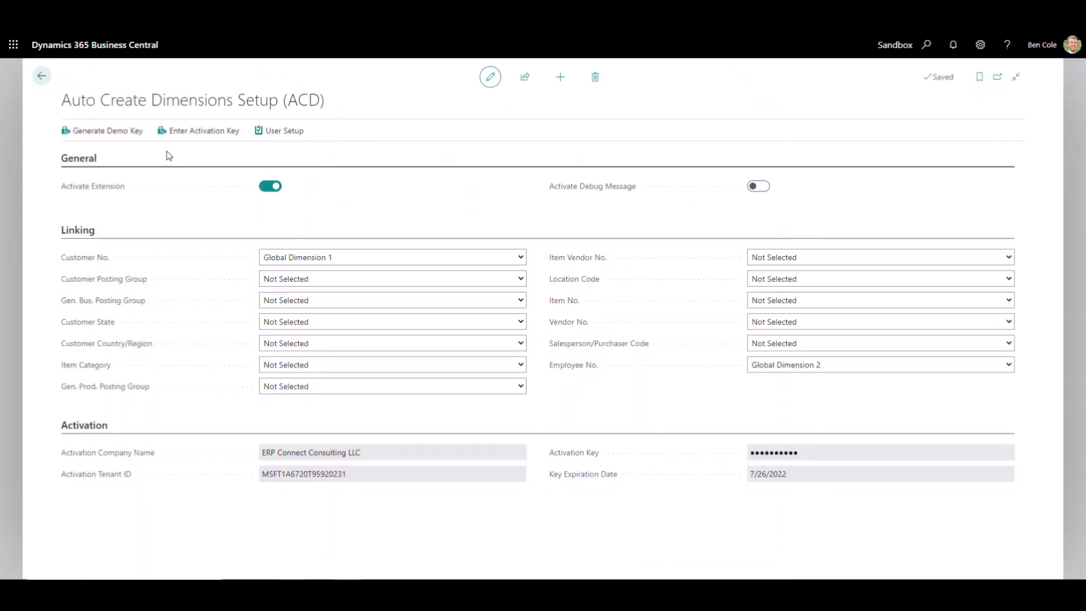
left_click(42, 76)
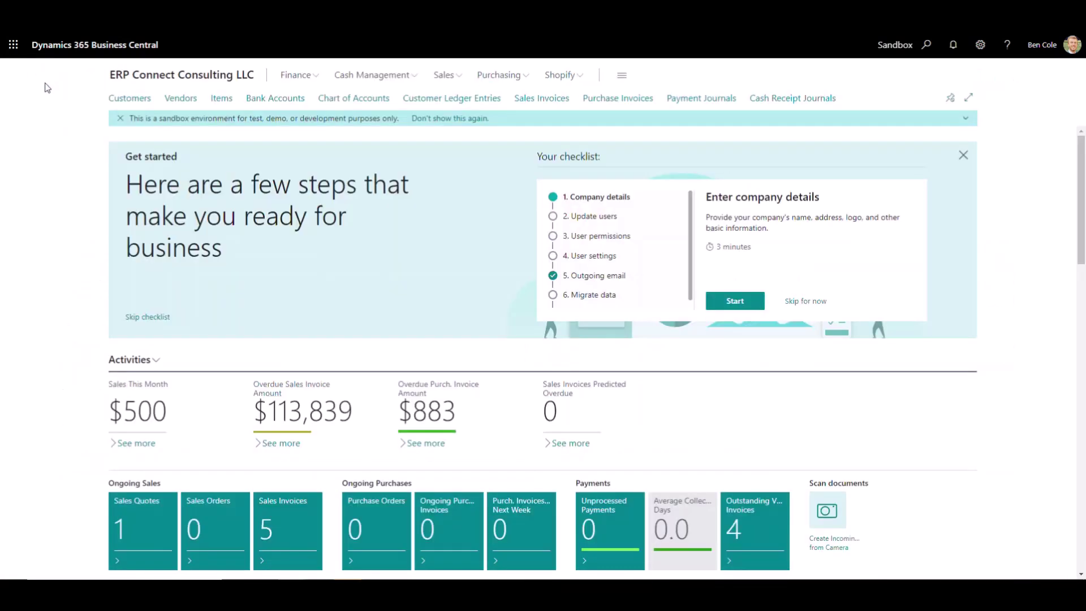
left_click(123, 105)
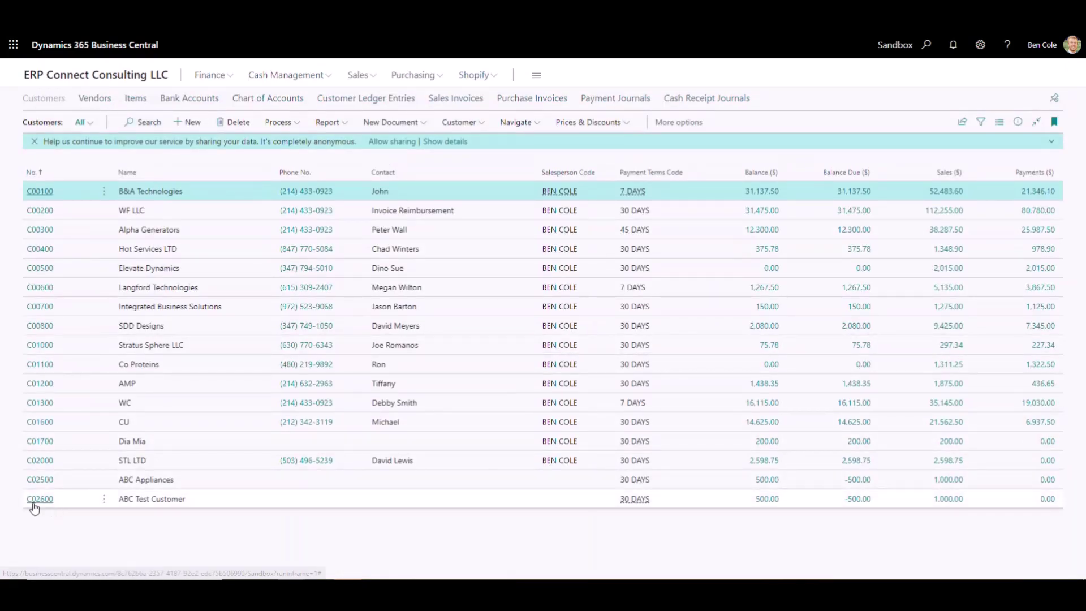
left_click(178, 124)
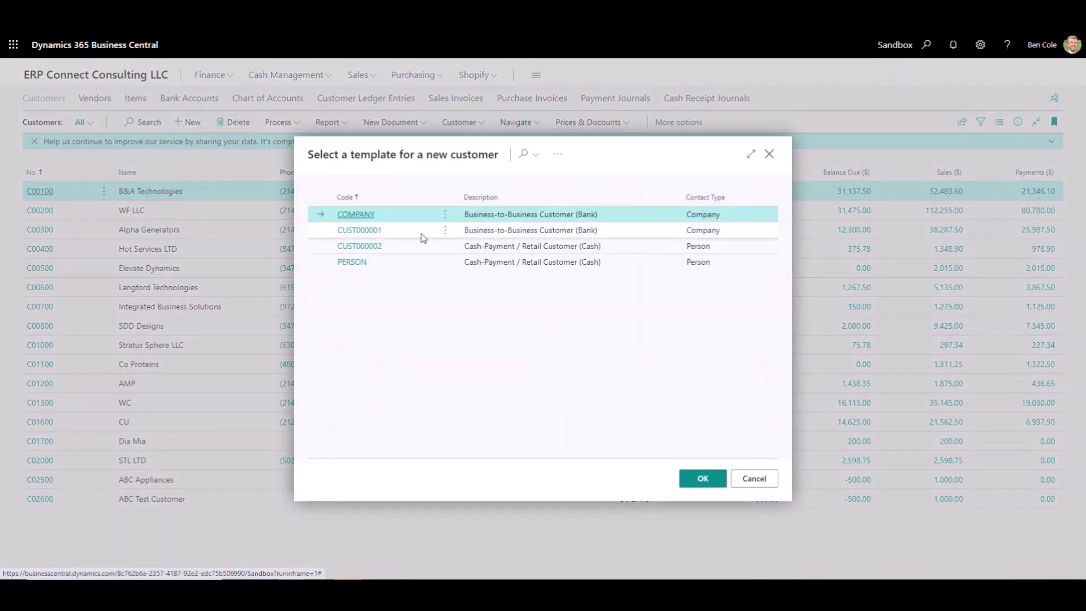
left_click(355, 214)
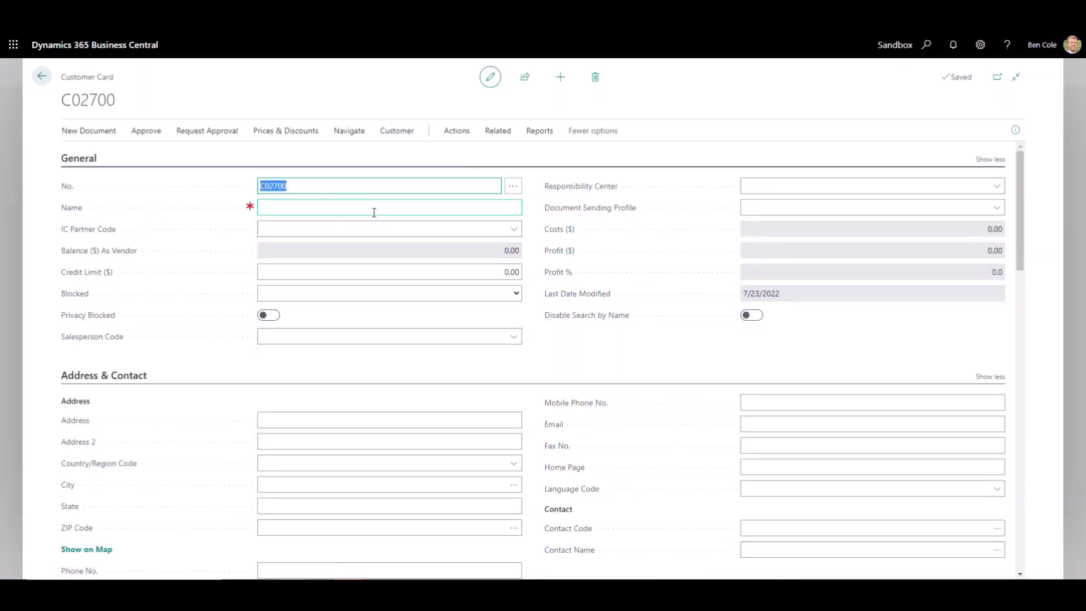
Enter the new customer's name on the customer card.
left_click(374, 212)
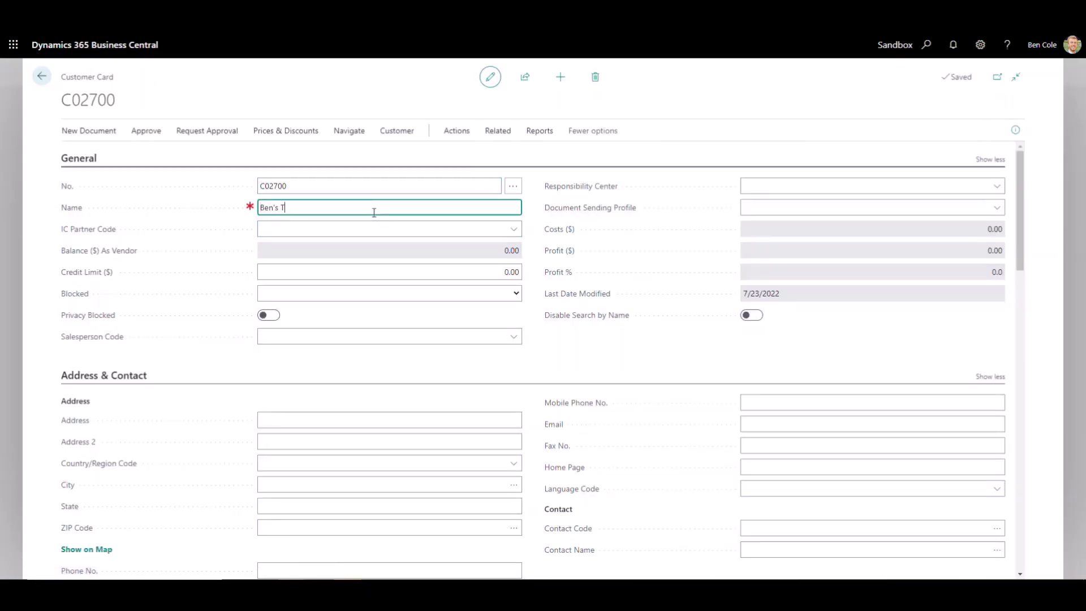
key("Tab")
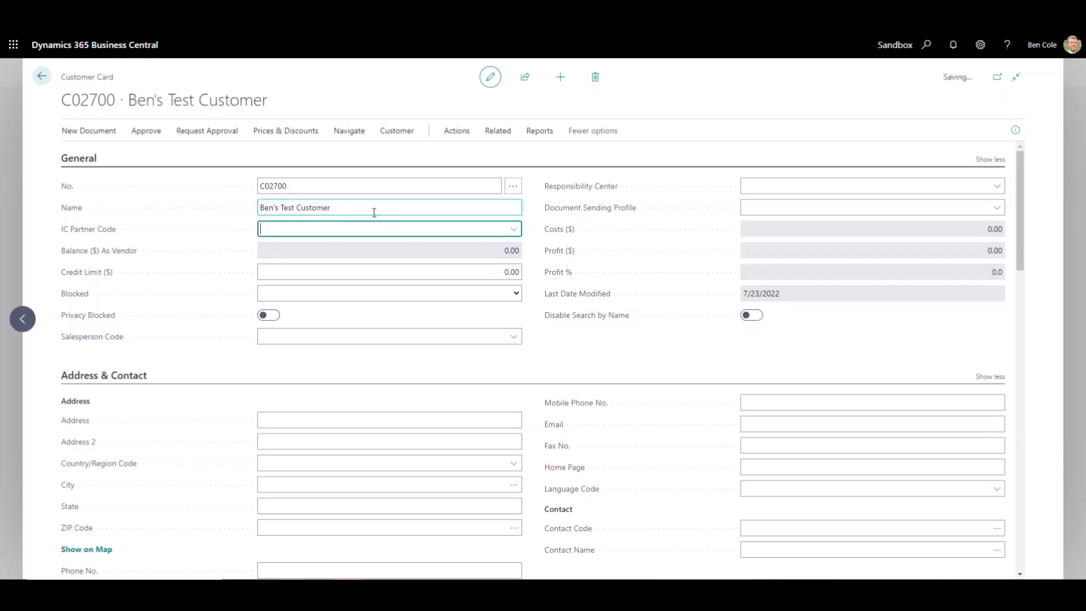
key("Tab")
key("Tab")
key("Tab")
scroll(447, 325, "down", 5)
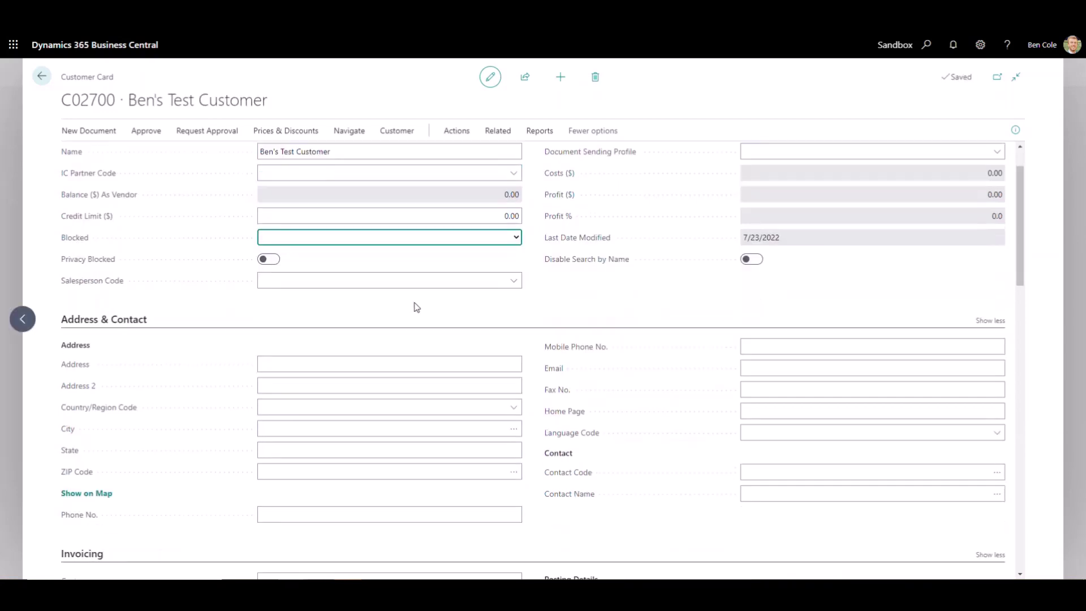
scroll(666, 420, "down", 1)
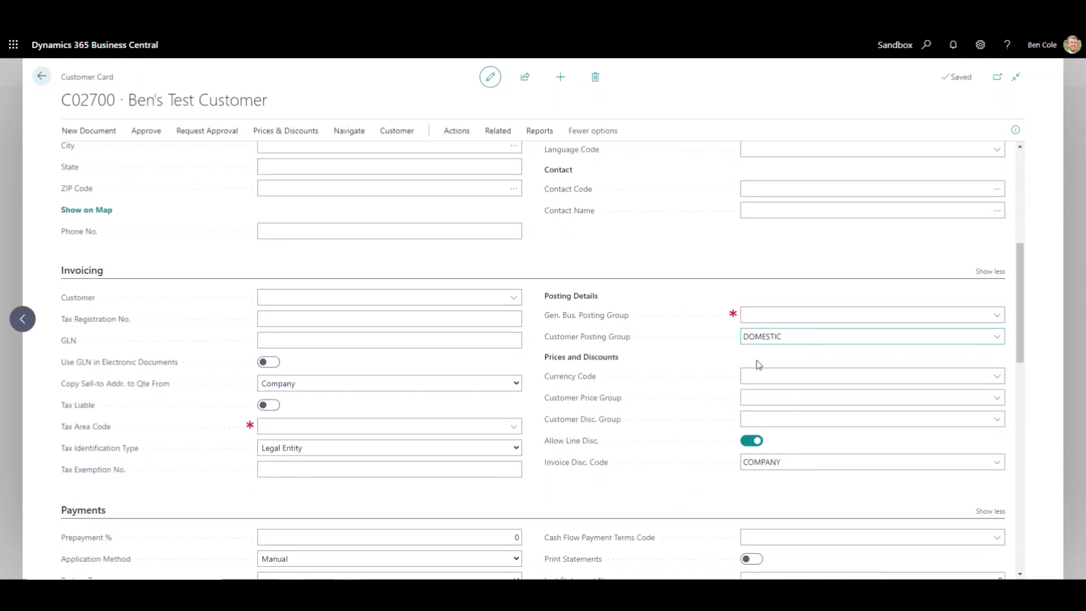
scroll(563, 435, "down", 5)
scroll(295, 510, "up", 10)
Fill in the address: 1234 Main Street, Dallas, TX 75206.
left_click(304, 420)
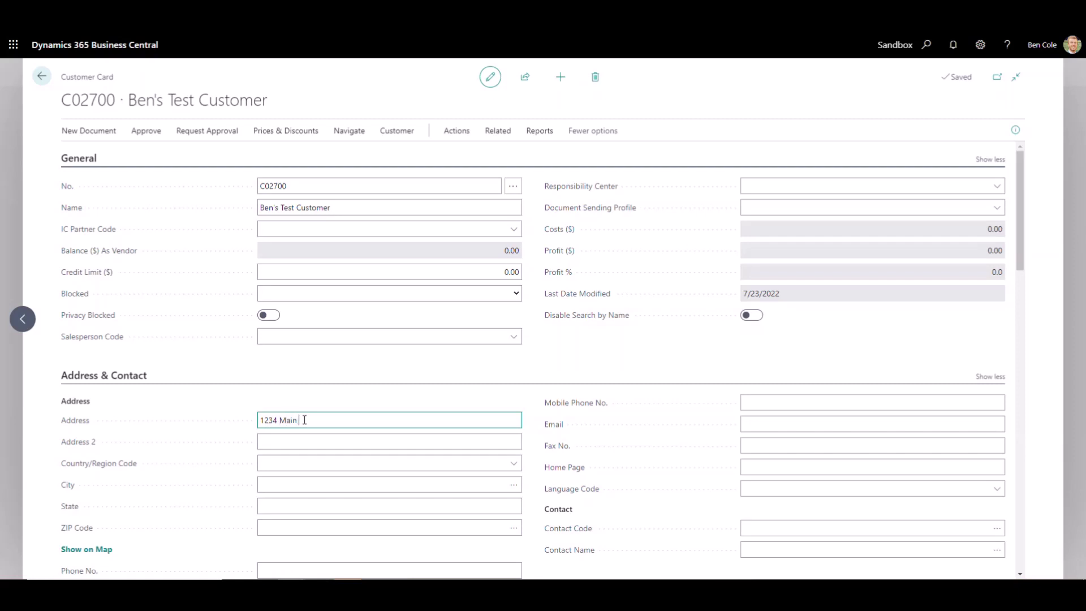
type("1234 Main Street")
key("Tab")
key("Tab")
key("Tab")
key("Tab")
key("shift+Tab")
type("Dallas")
key("Tab")
type("TX")
key("Tab")
type("75206")
key("Tab")
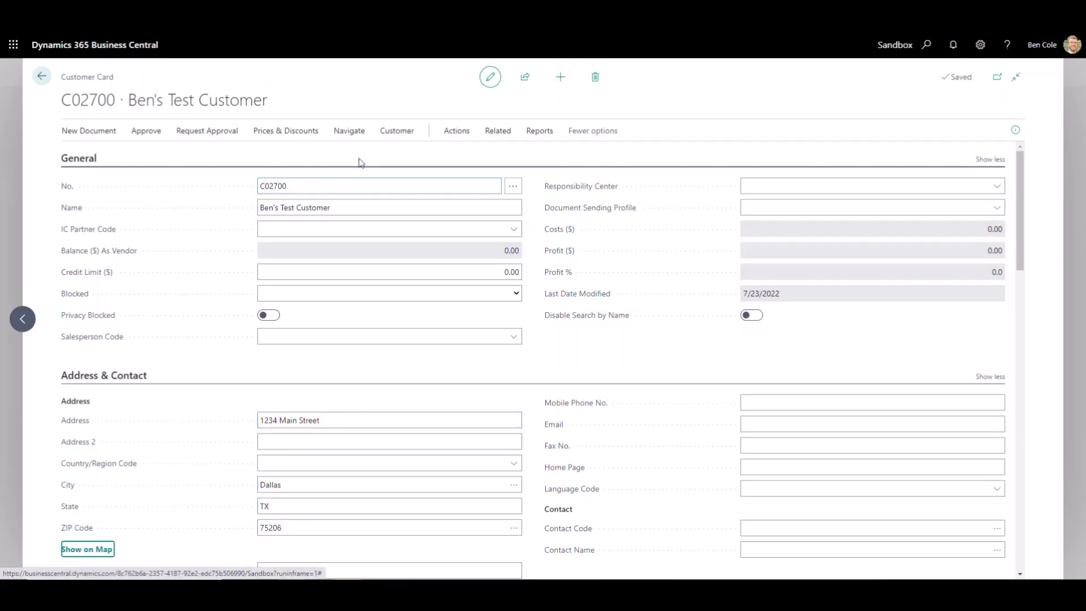
left_click(402, 134)
left_click(102, 160)
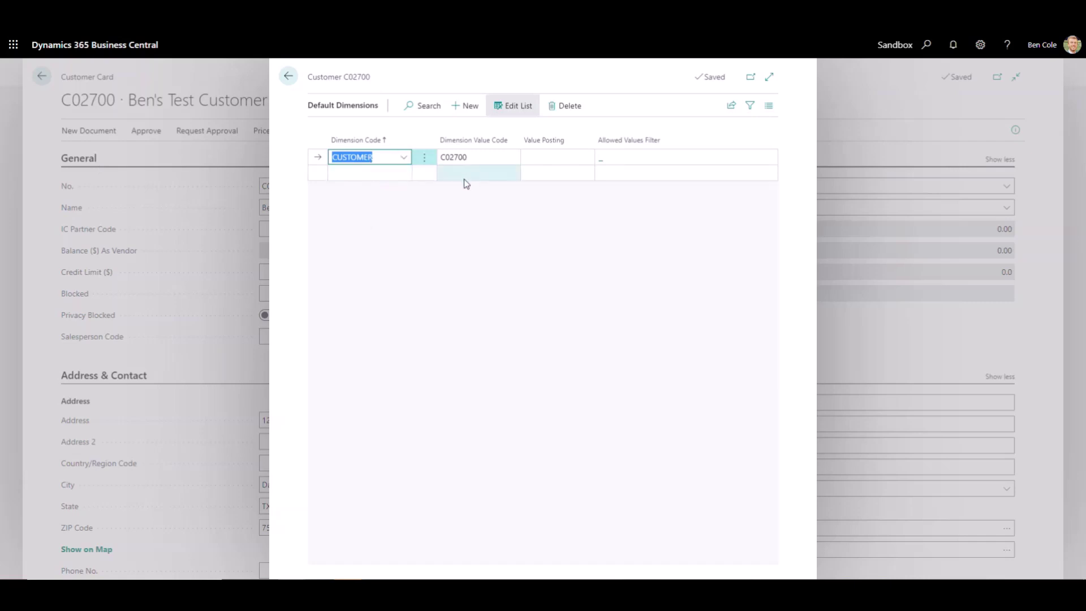
left_click(466, 153)
left_click(512, 157)
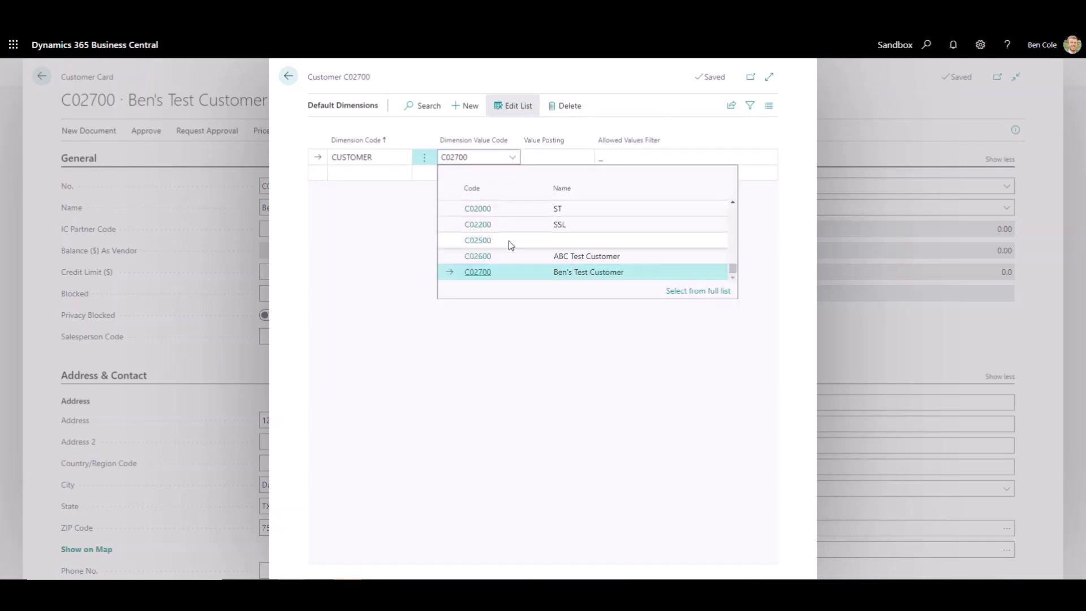
left_click(478, 272)
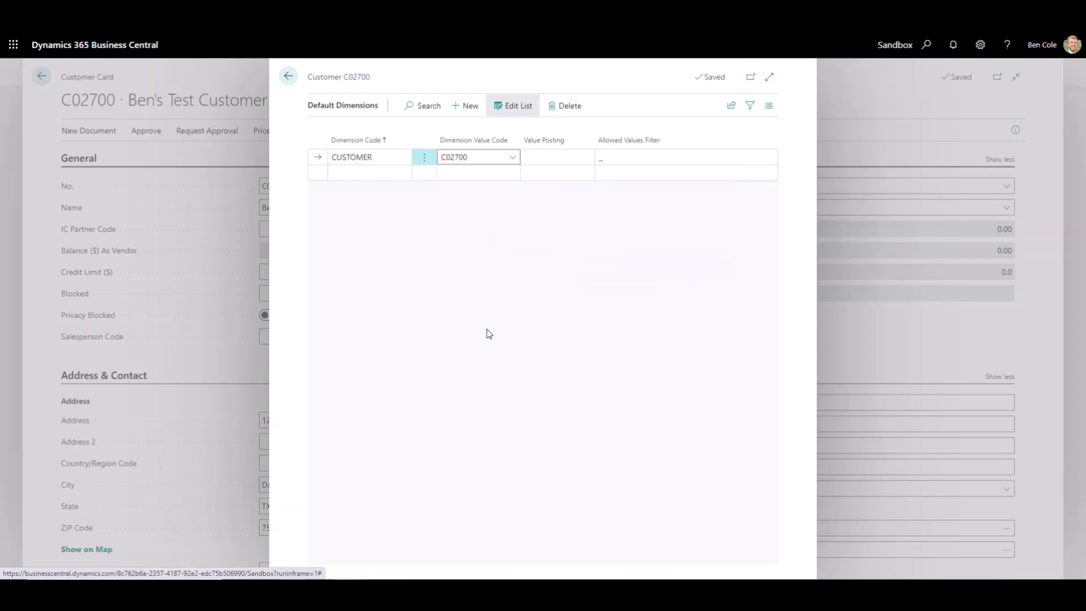
Return to the home page and open the Sales Invoices list via 'sales inv' search.
left_click(293, 83)
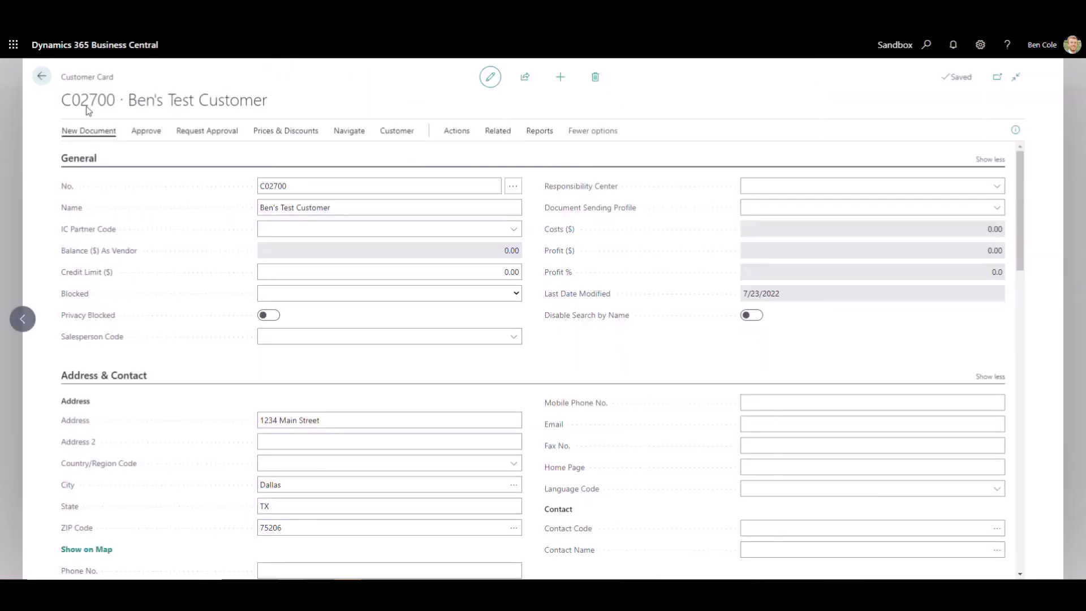
left_click(43, 75)
left_click(74, 77)
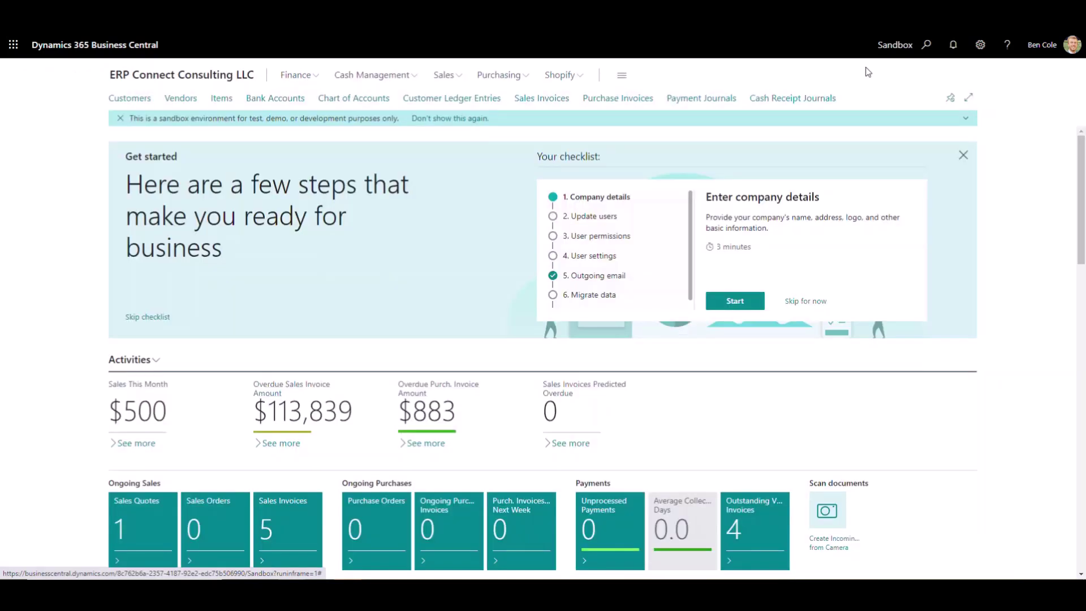
left_click(928, 48)
type("sales inv")
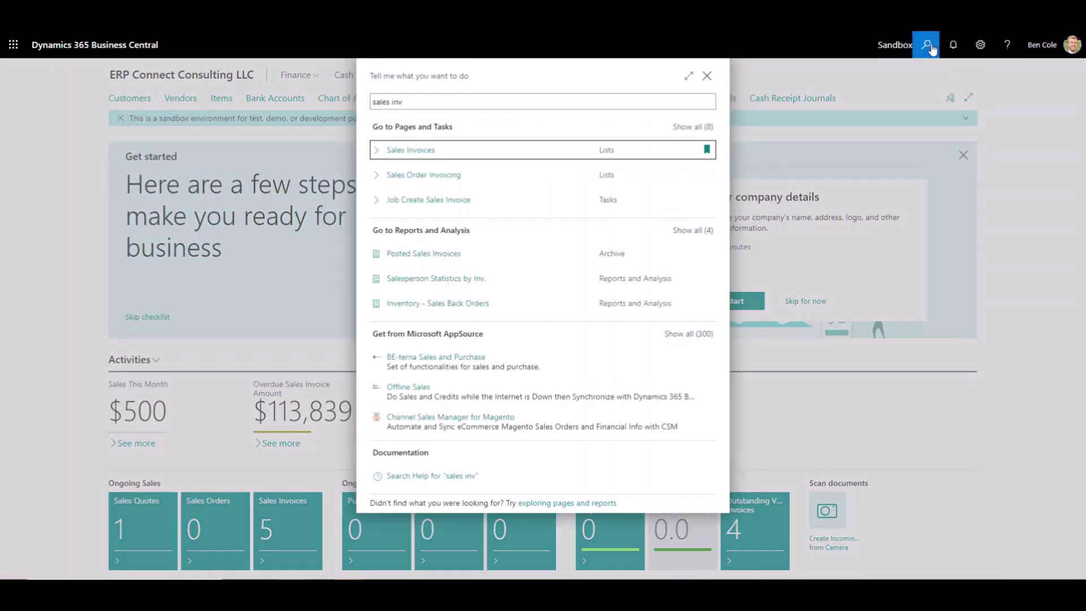
key("Return")
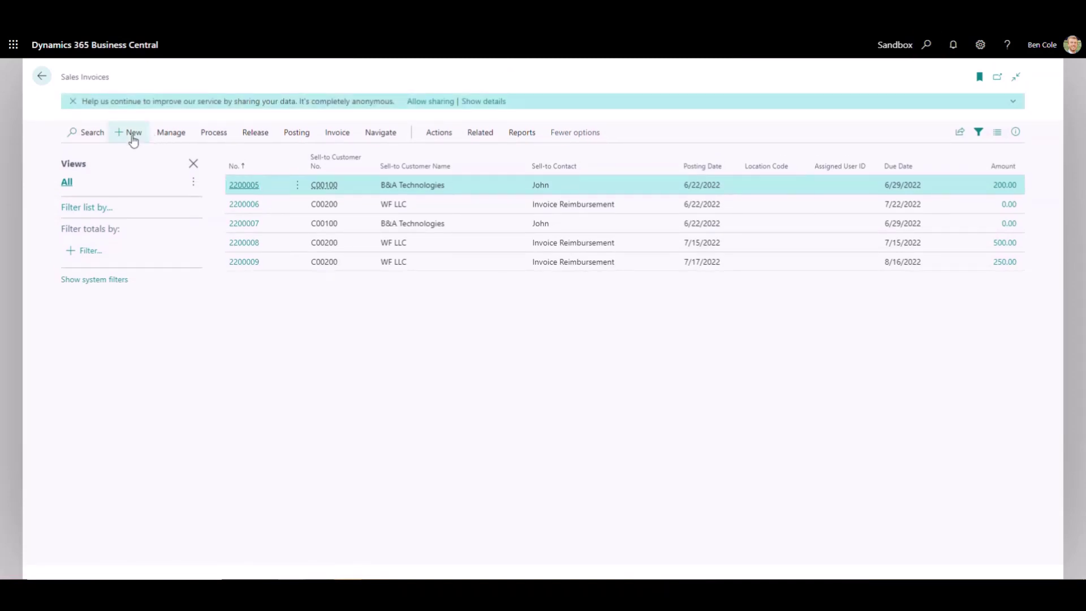
Create a new sales invoice for the test customer with one unit of item 1003.
left_click(130, 133)
left_click(348, 191)
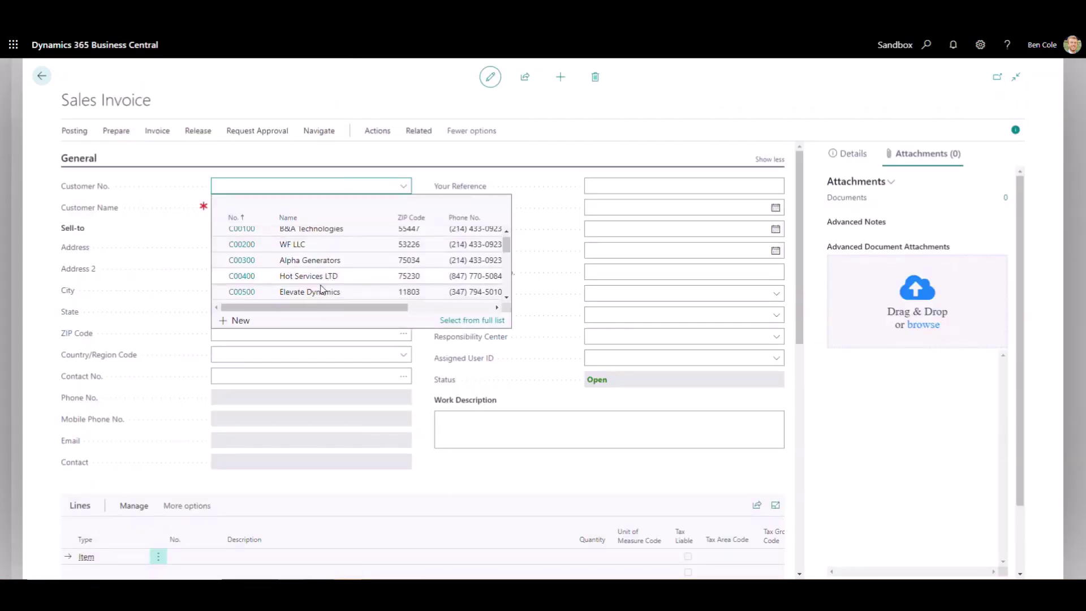
scroll(308, 272, "down", 3)
left_click(306, 289)
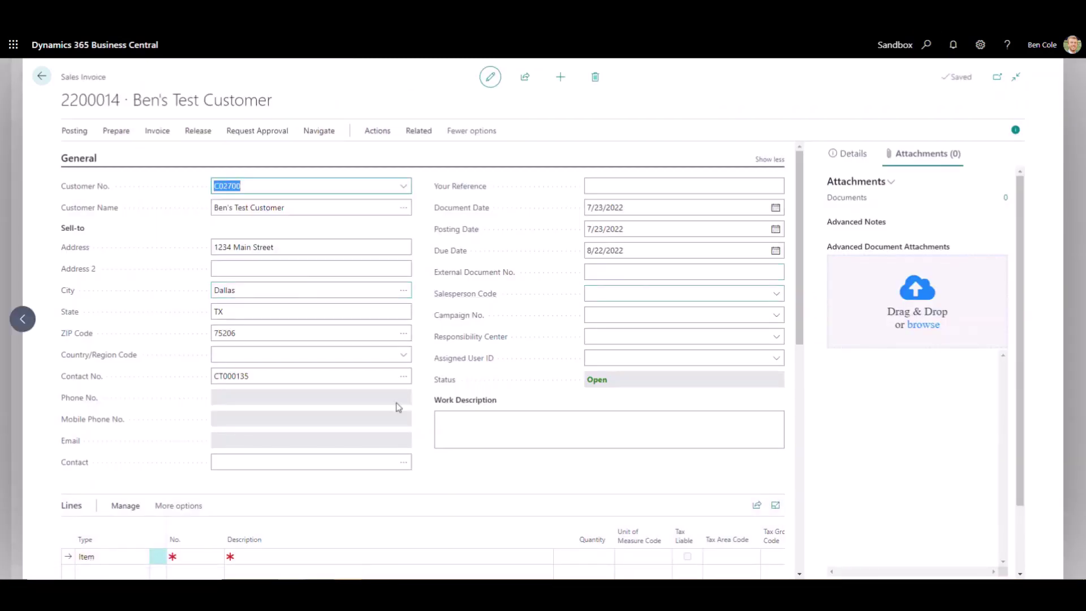
scroll(383, 407, "down", 2)
left_click(197, 443)
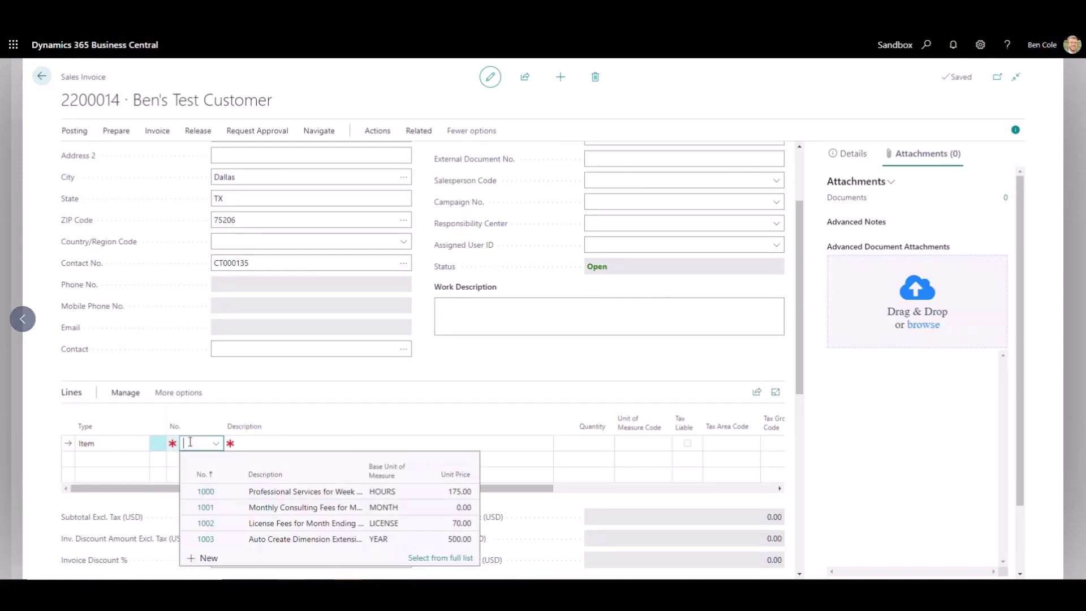
left_click(257, 541)
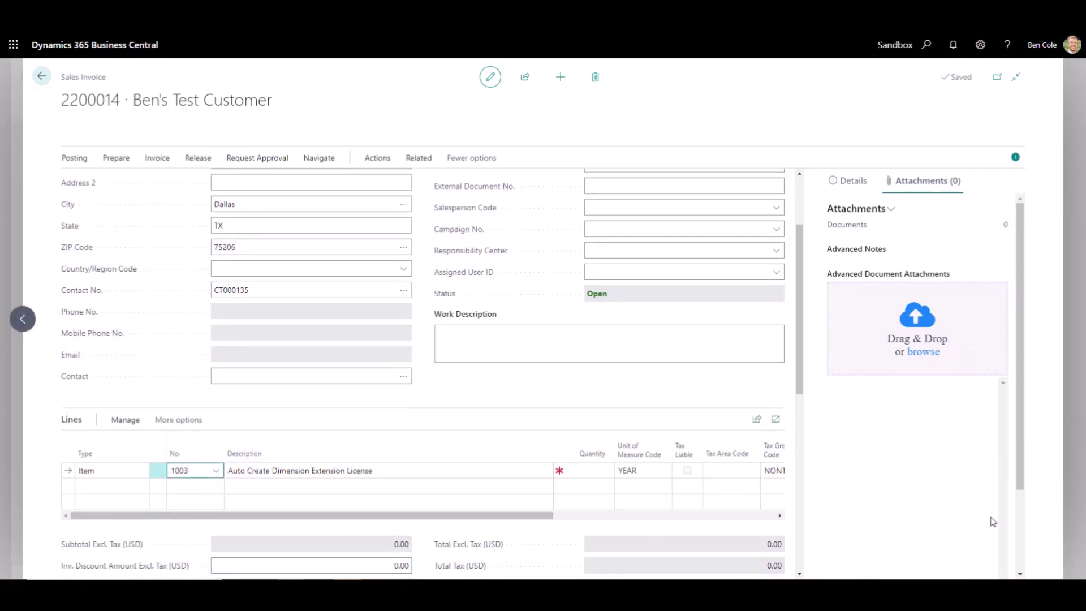
type("1")
key("Tab")
key("Tab")
key("Tab")
key("Tab")
key("Tab")
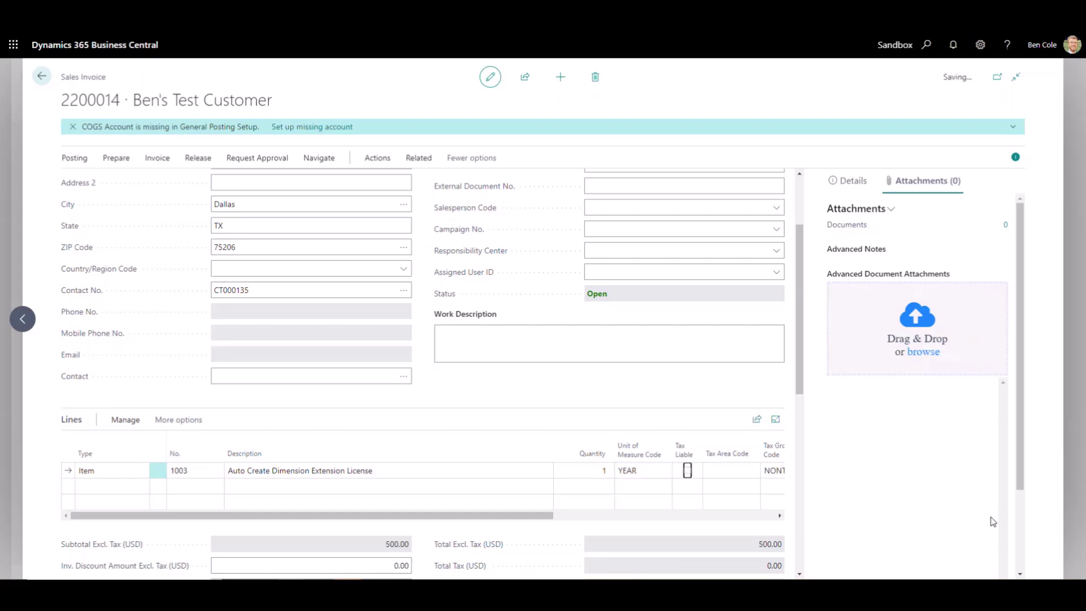
Post the 500.00 invoice without opening the posted invoice.
scroll(391, 498, "down", 1)
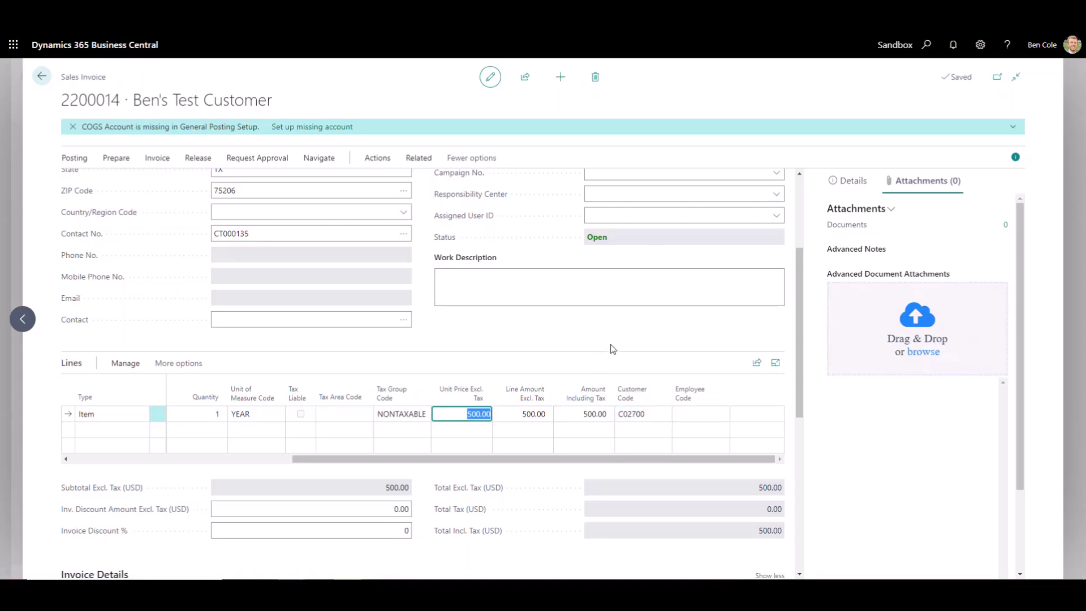
scroll(613, 347, "down", 3)
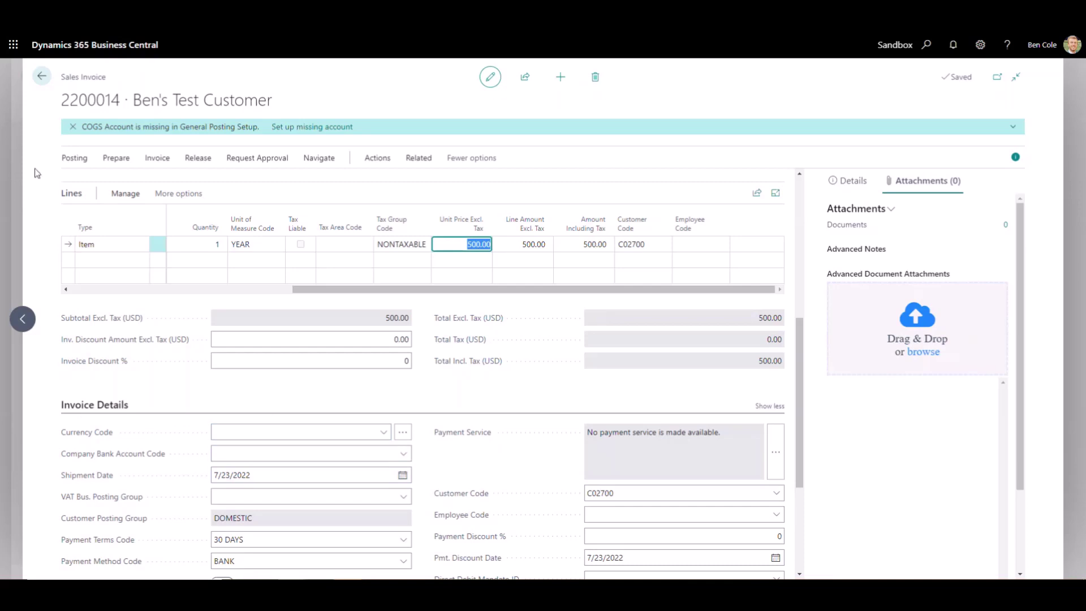
scroll(82, 192, "up", 5)
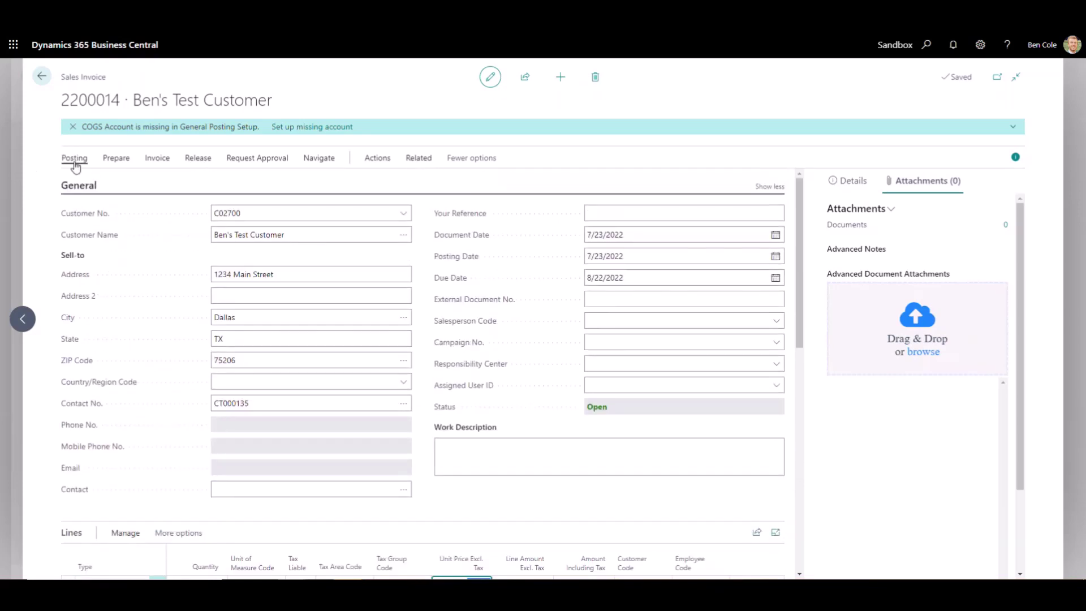
left_click(76, 160)
left_click(86, 182)
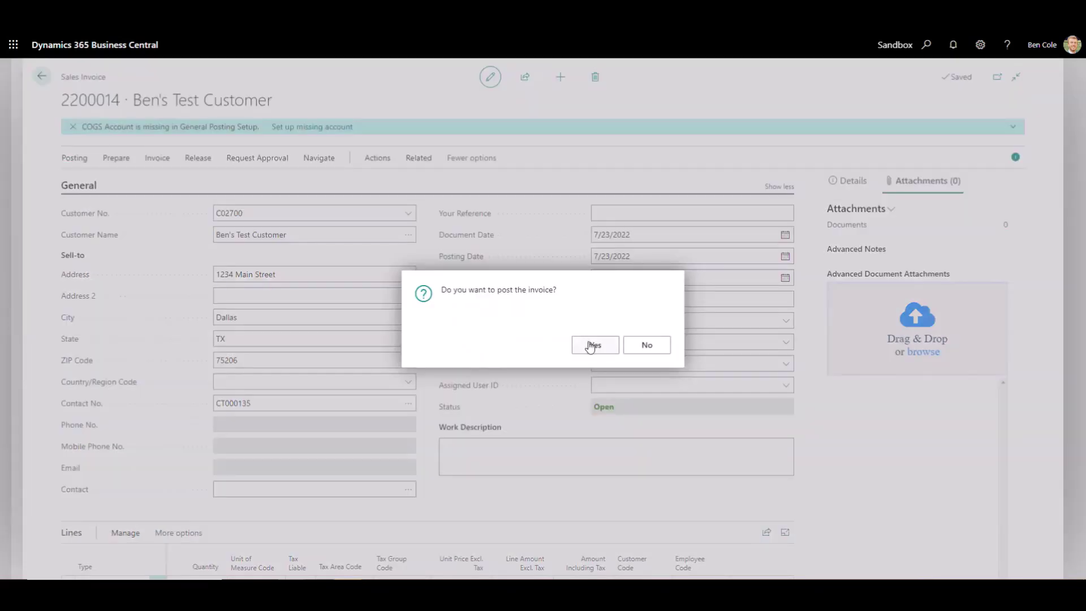
left_click(589, 343)
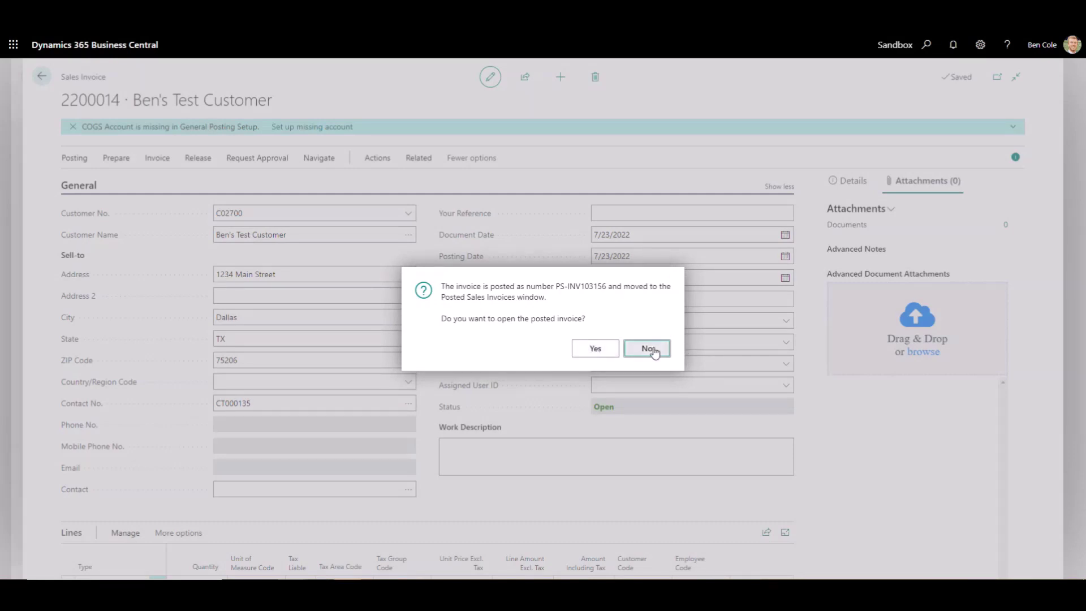
left_click(651, 350)
left_click(925, 44)
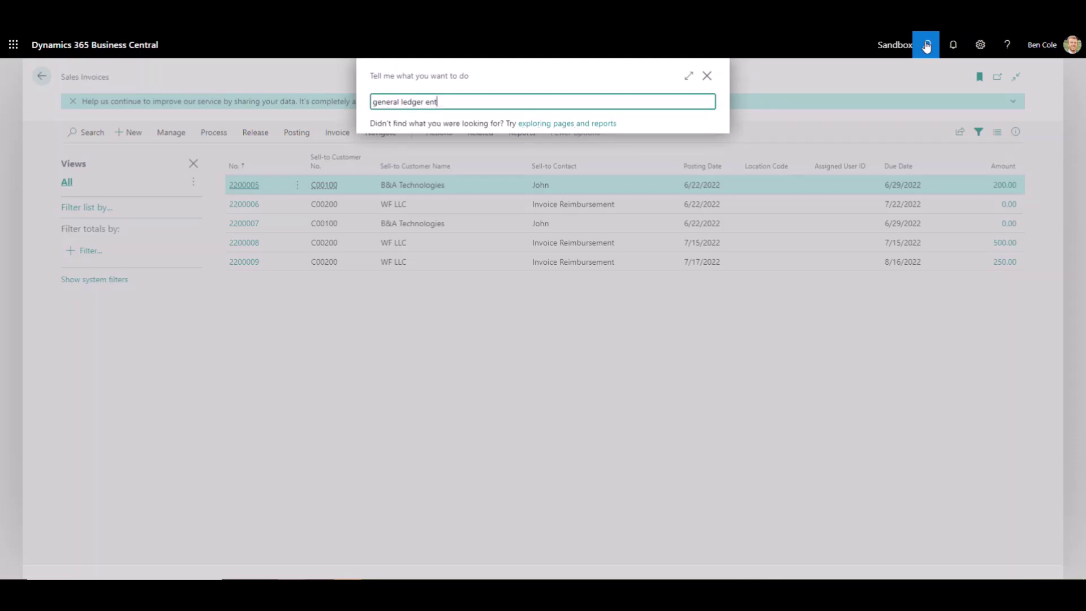
Open General Ledger Entries and filter Customer Code to the new customer's code.
key("Down")
key("Down")
key("Down")
key("Return")
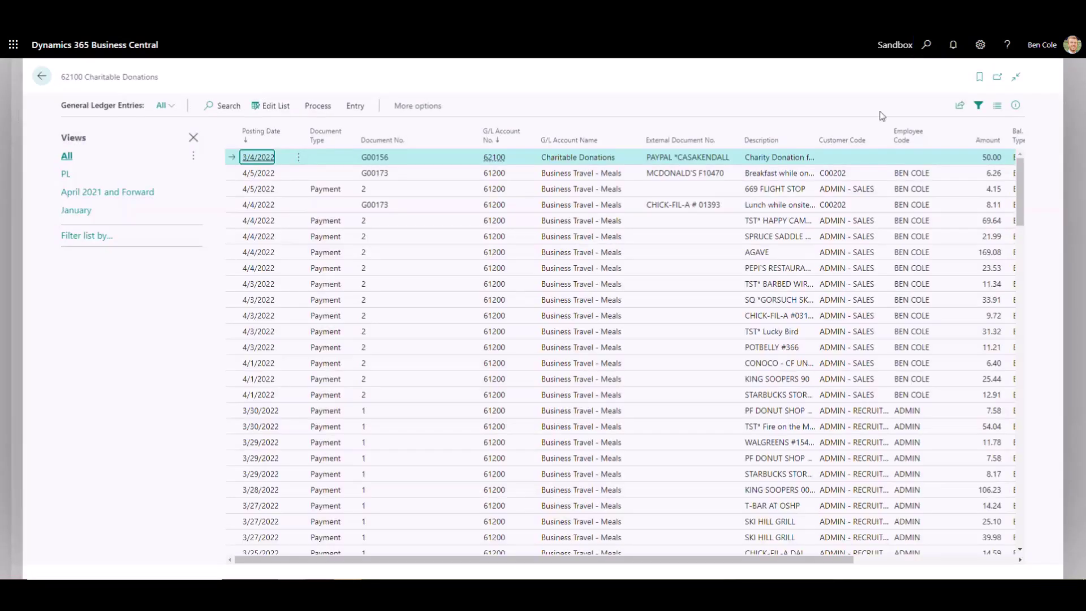
left_click_drag(620, 567, 762, 399)
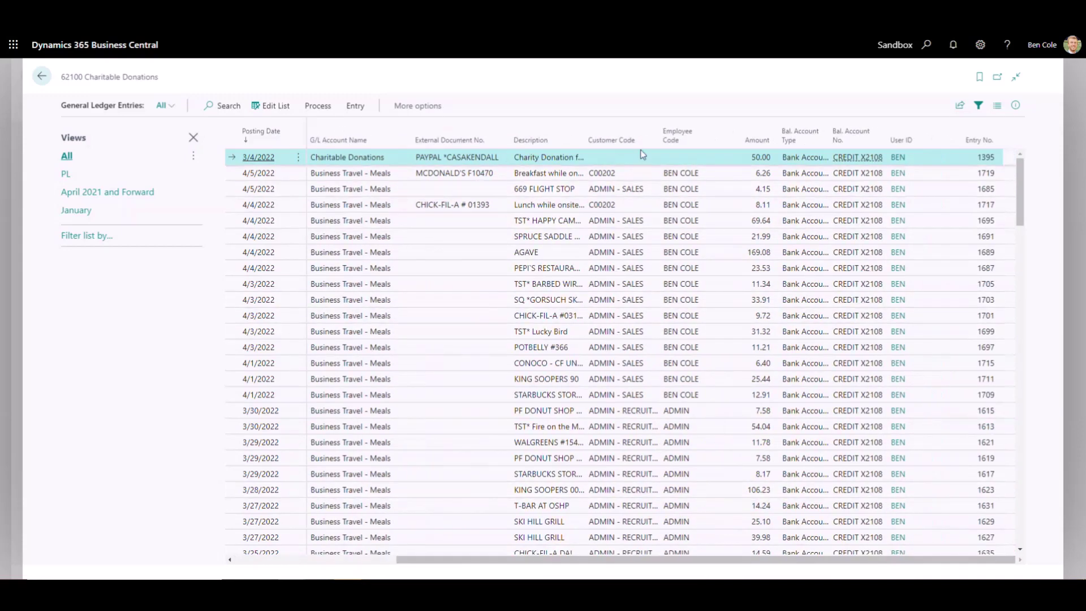
left_click(653, 142)
left_click(603, 206)
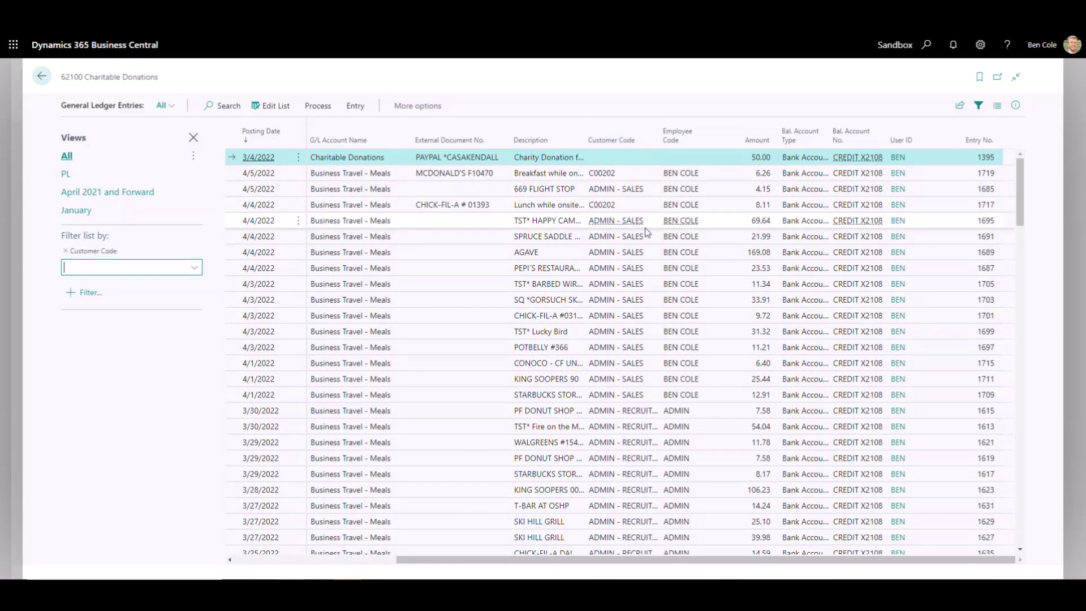
type("2700")
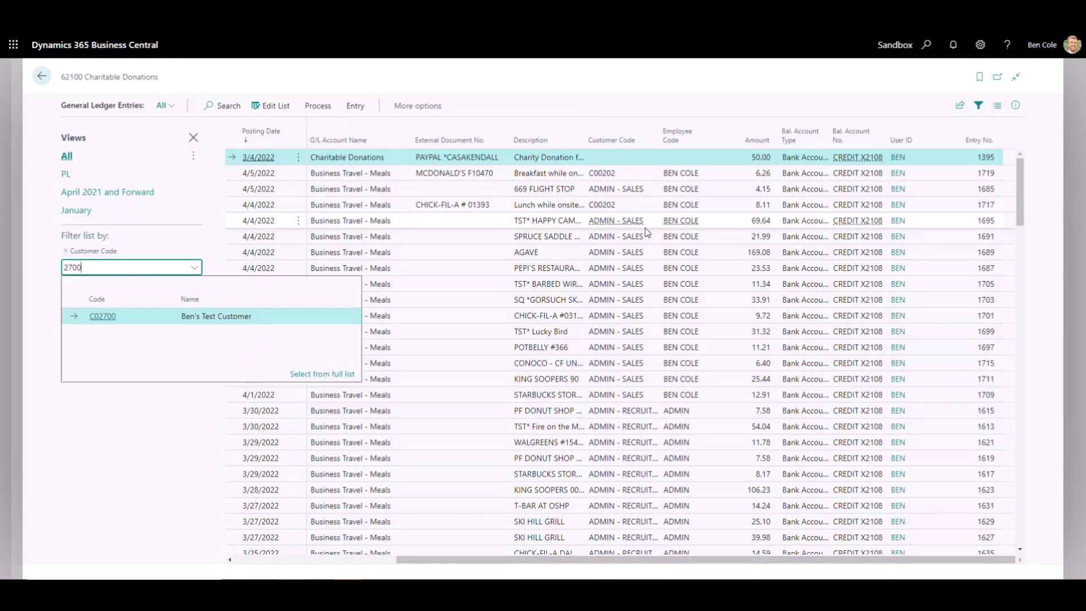
key("Return")
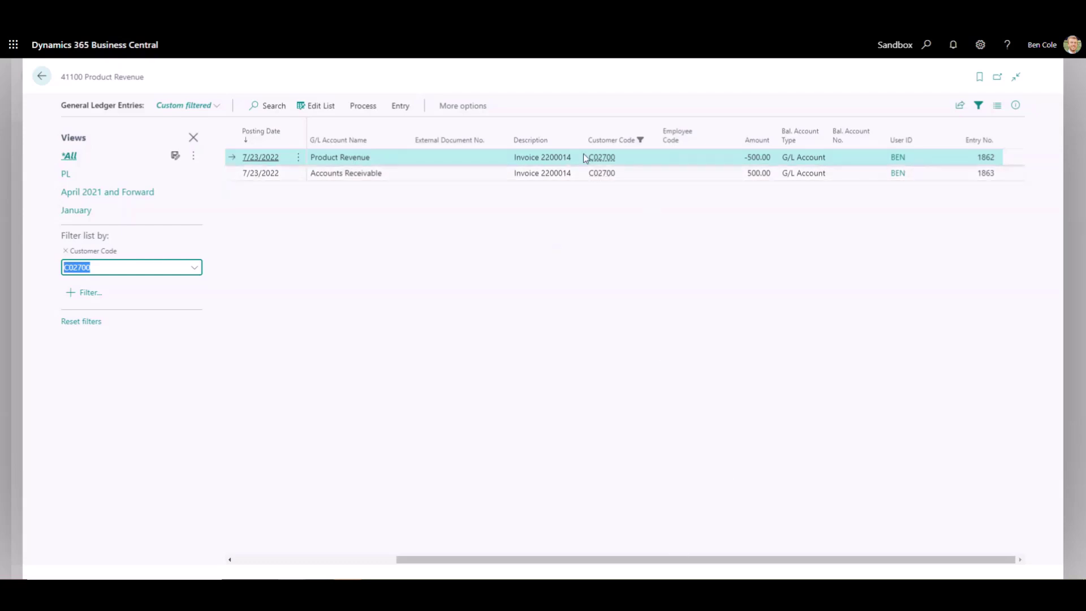
left_click(602, 159)
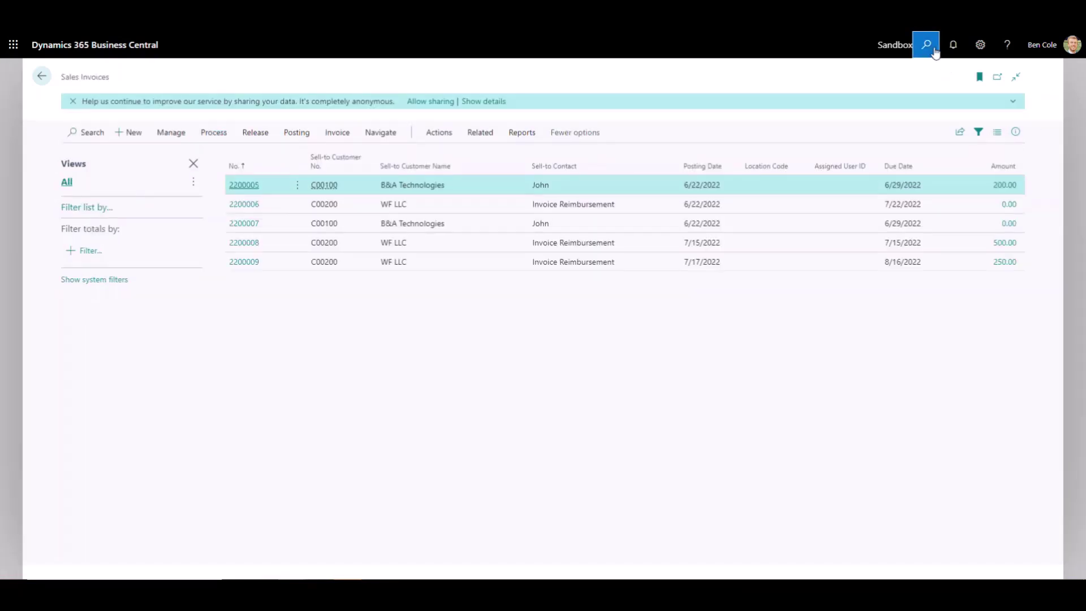
Create another sales invoice for the test customer with item 1003.
left_click(934, 54)
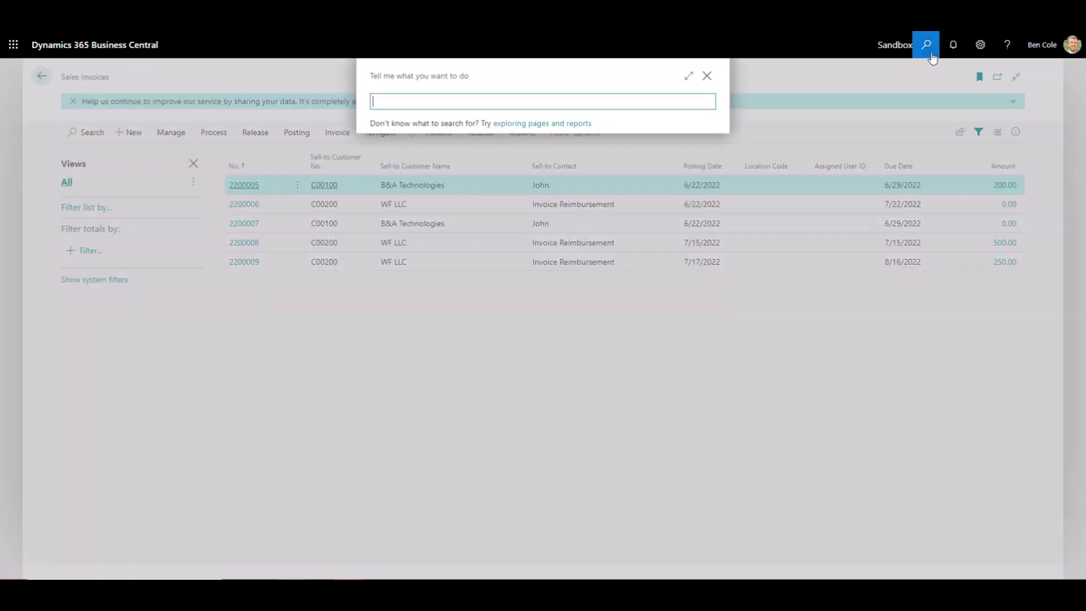
key("Down")
key("Down")
key("Down")
key("Down")
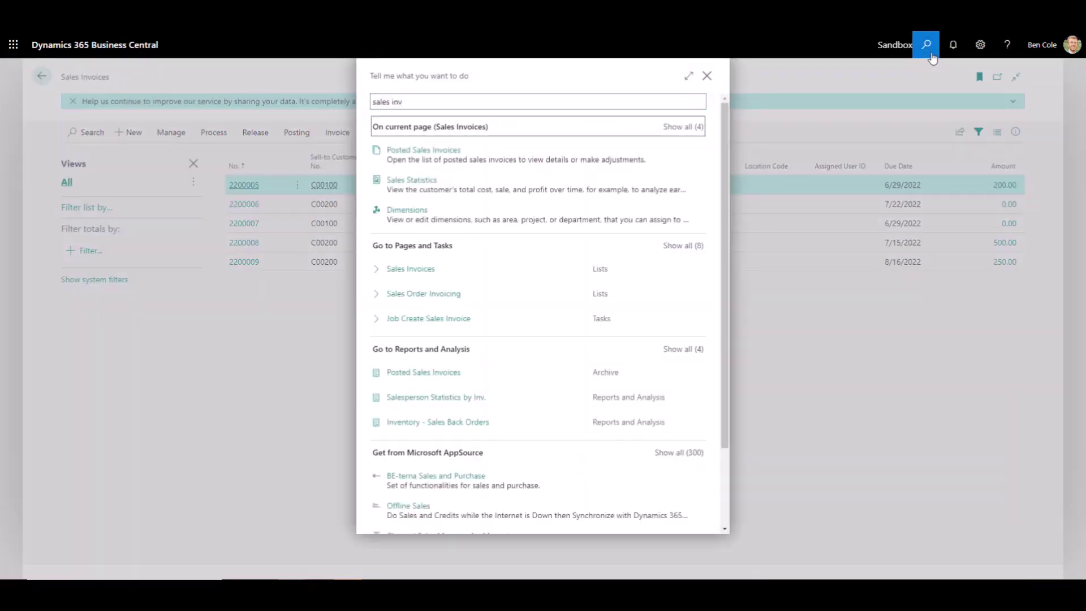
key("Return")
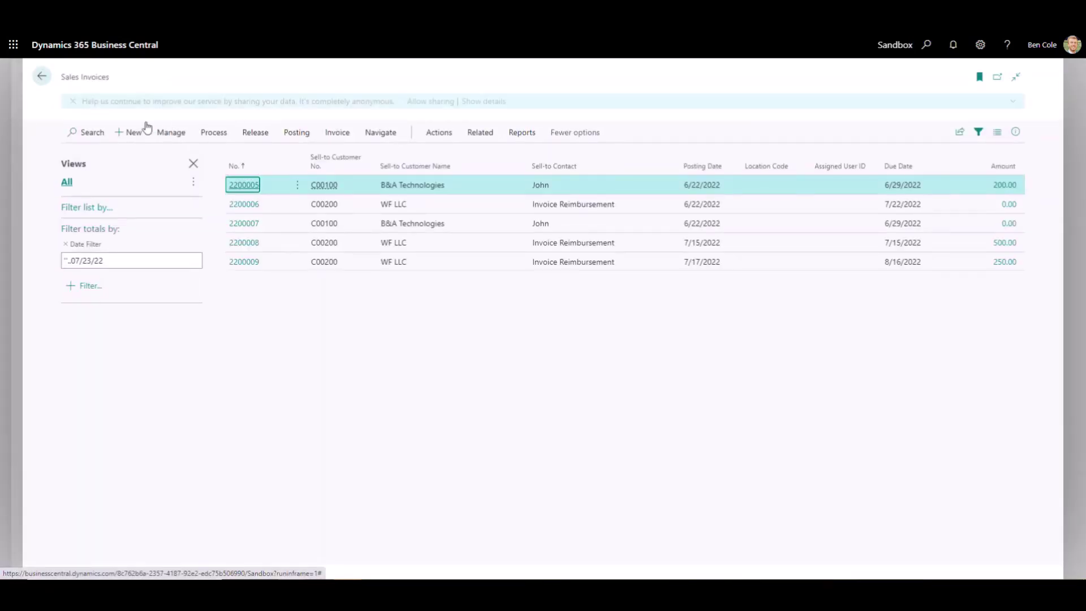
left_click(132, 131)
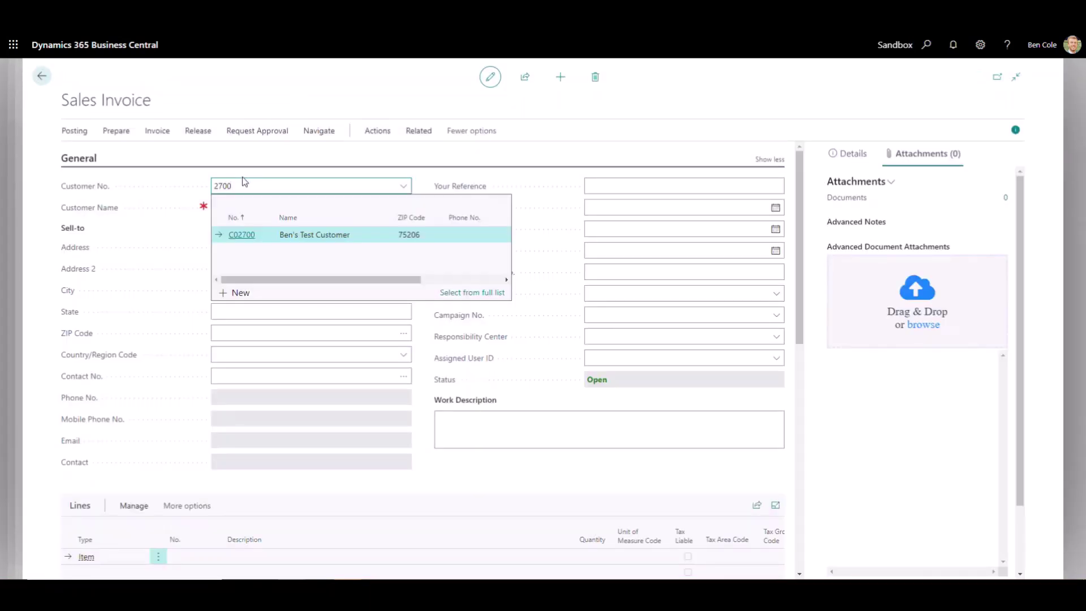
key("Return")
key("Return")
scroll(204, 294, "down", 2)
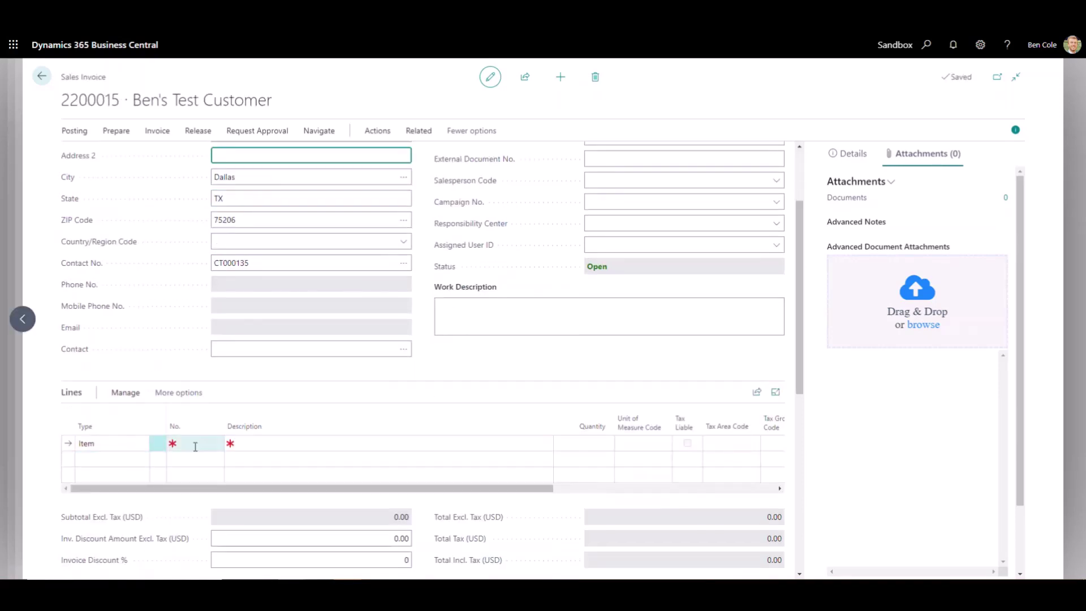
left_click(192, 444)
left_click(206, 539)
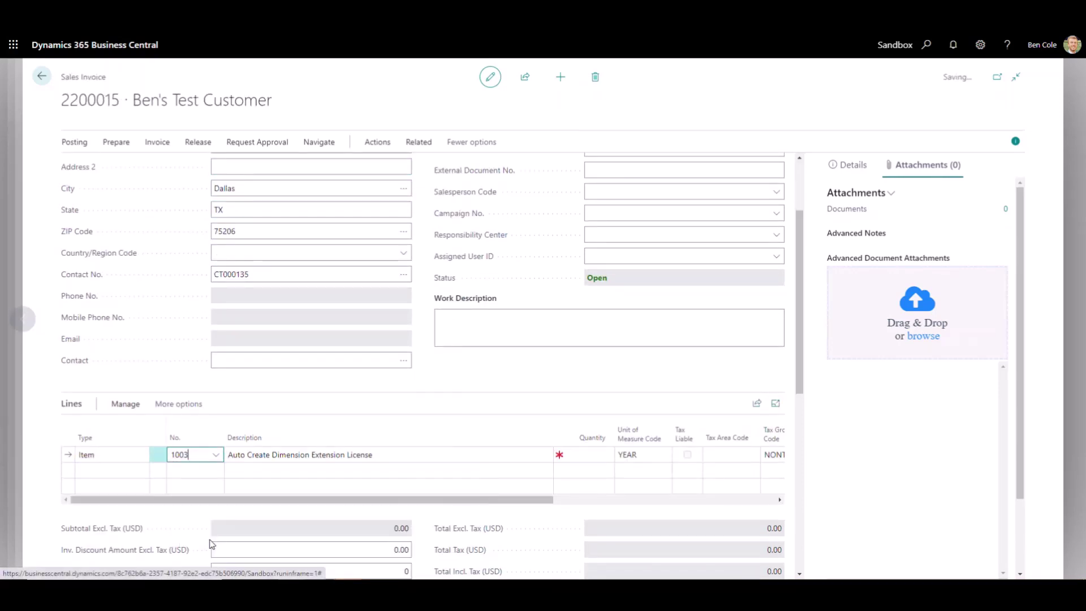
key("Return")
key("Return")
key("Return")
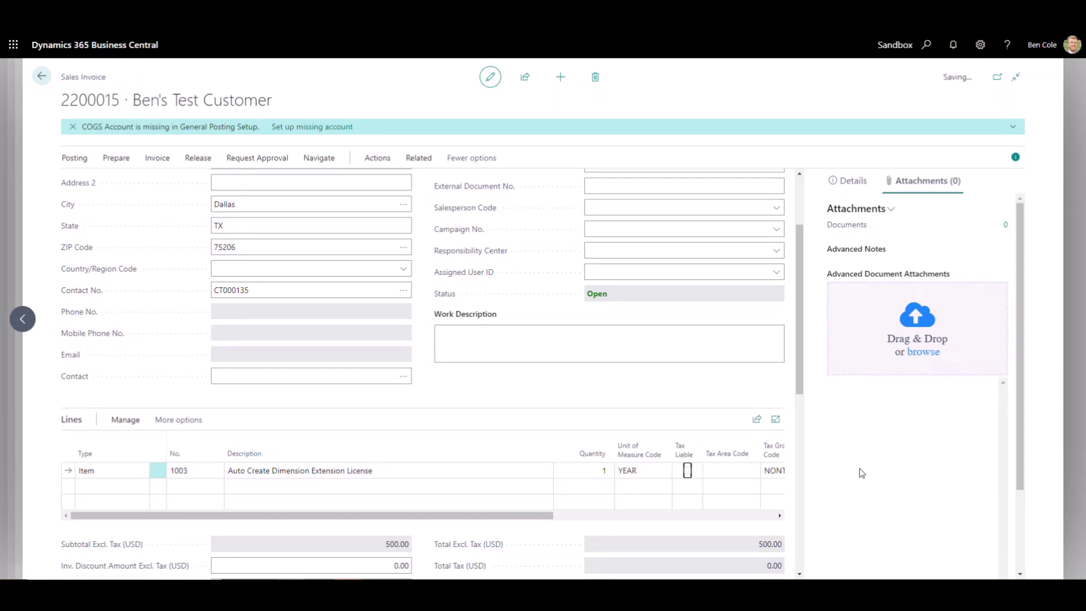
Post the second 500.00 invoice and dismiss the posted-invoice prompt.
left_click_drag(503, 515, 688, 500)
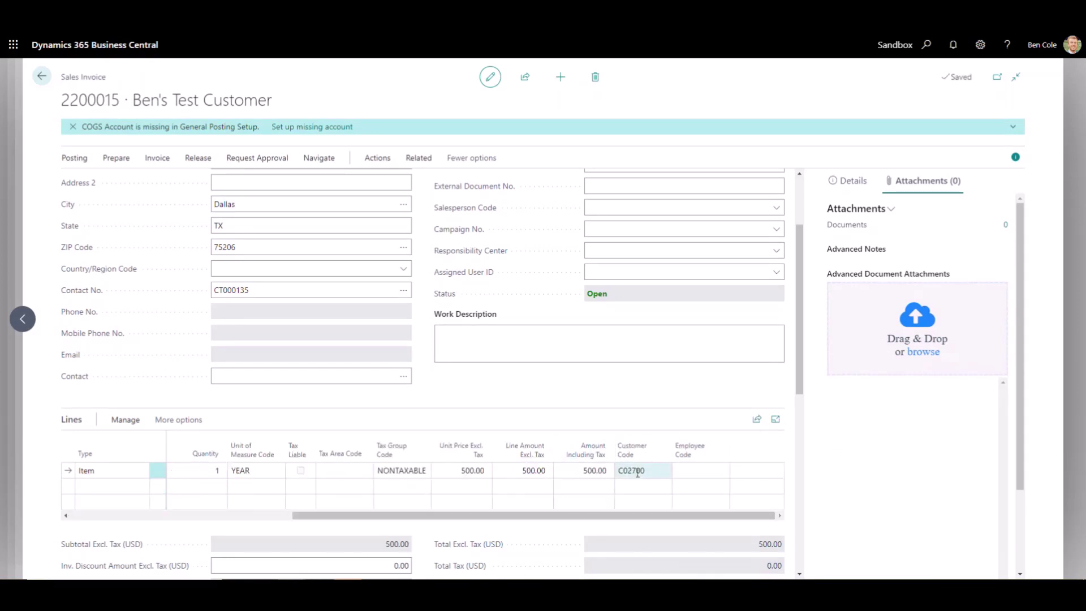
scroll(642, 478, "down", 4)
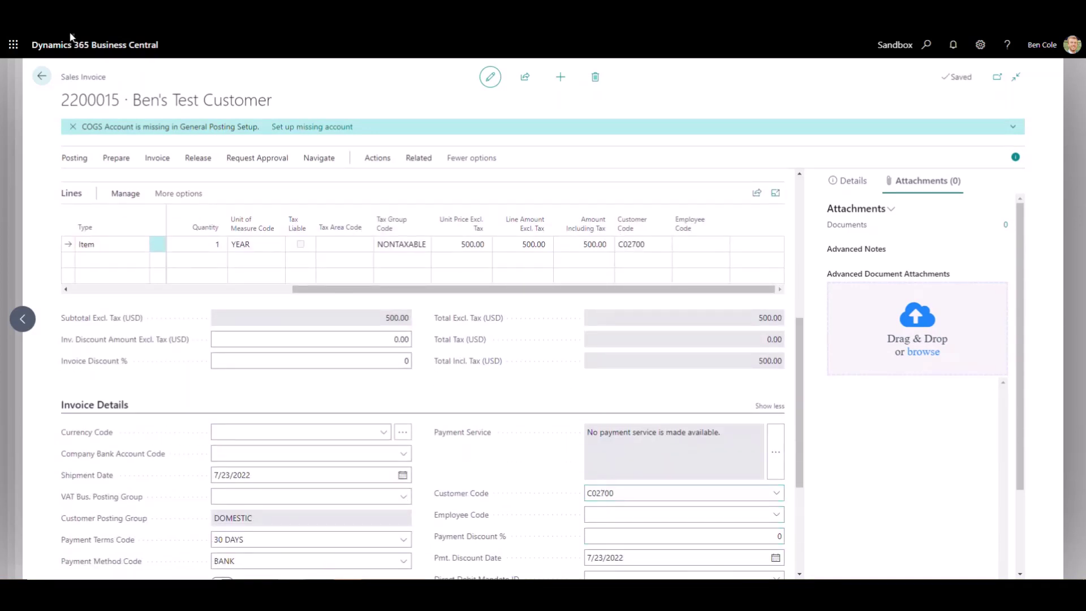
left_click(74, 158)
left_click(84, 178)
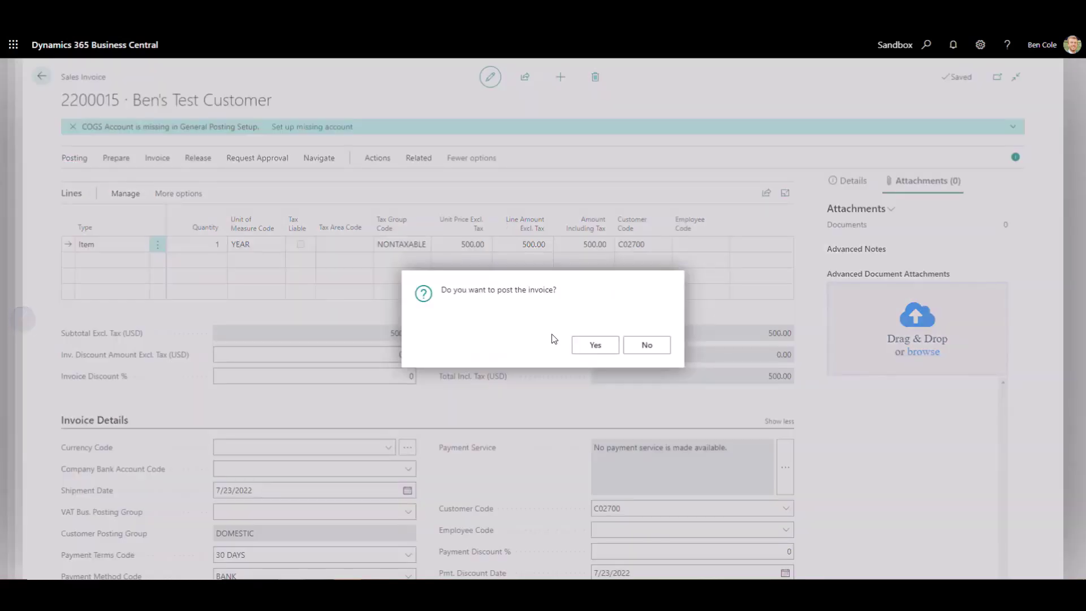
left_click(575, 342)
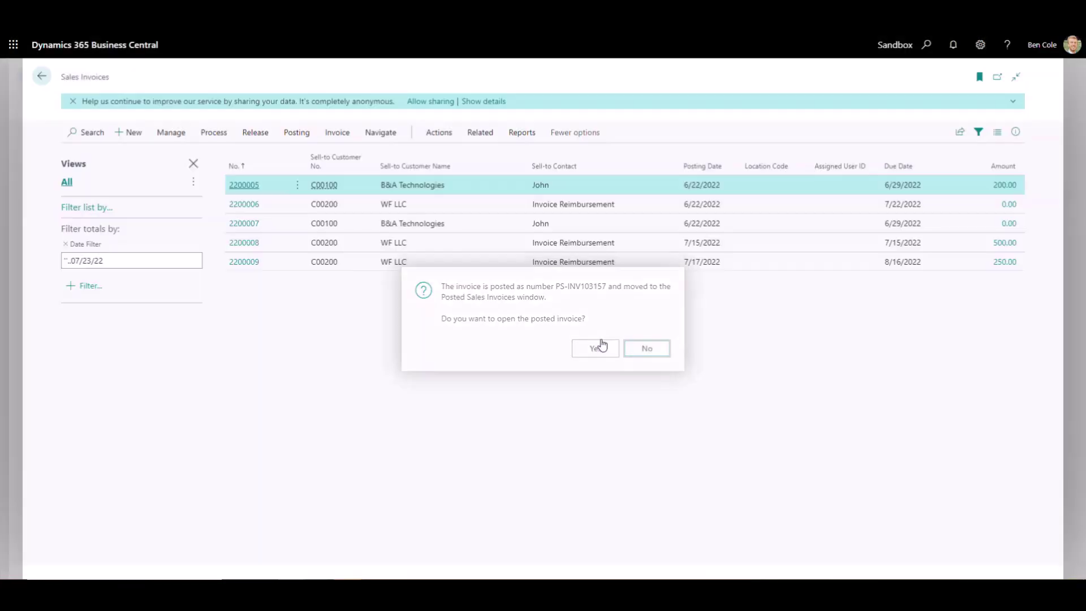
left_click(602, 345)
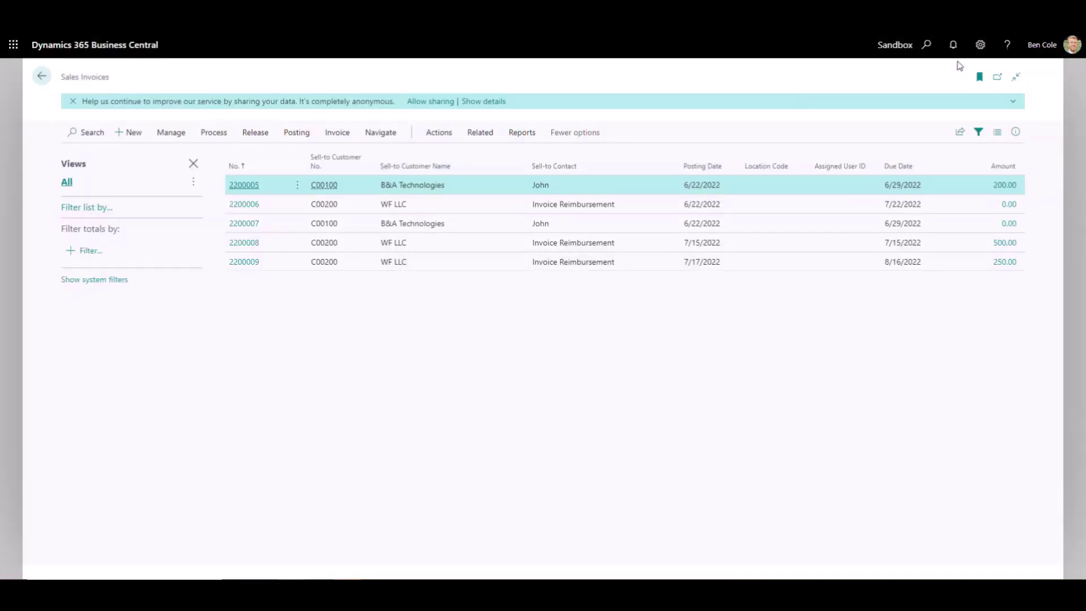
Close the invoice list and open the General Journals page.
key("Escape")
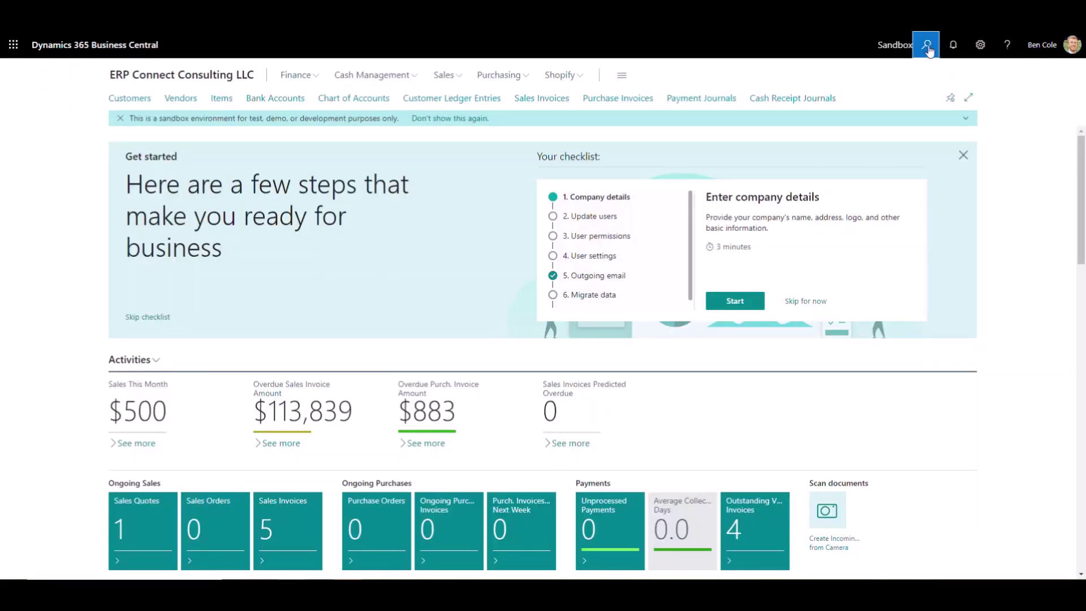
left_click(928, 51)
type("general journ")
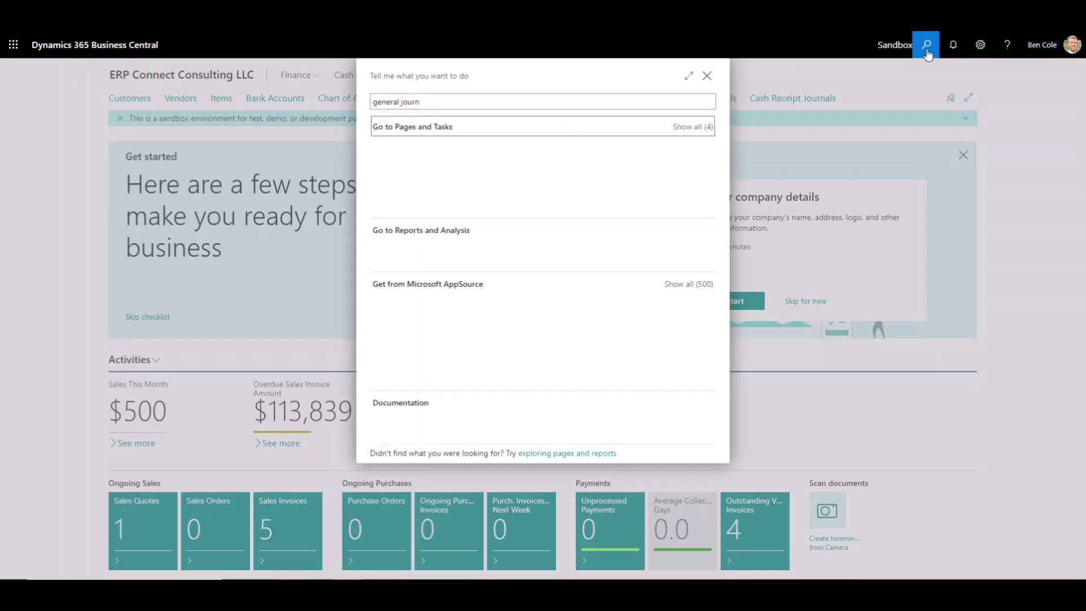
key("Return")
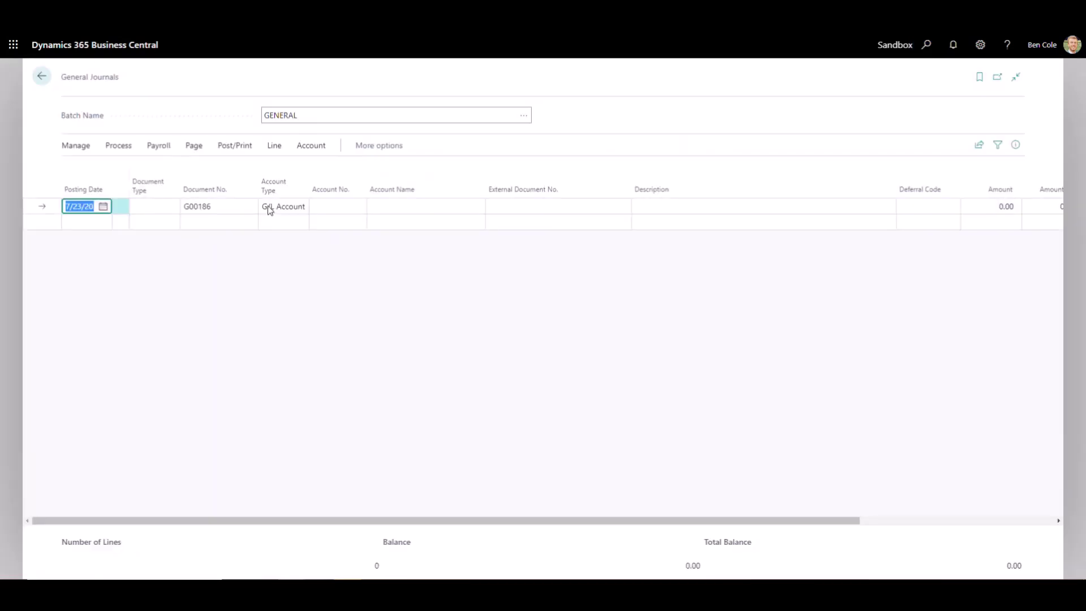
Enter a Customer journal line for the new customer, amount -500, balanced to the Chase bank account.
left_click(270, 210)
left_click(277, 228)
left_click(325, 207)
type("c02700")
key("Return")
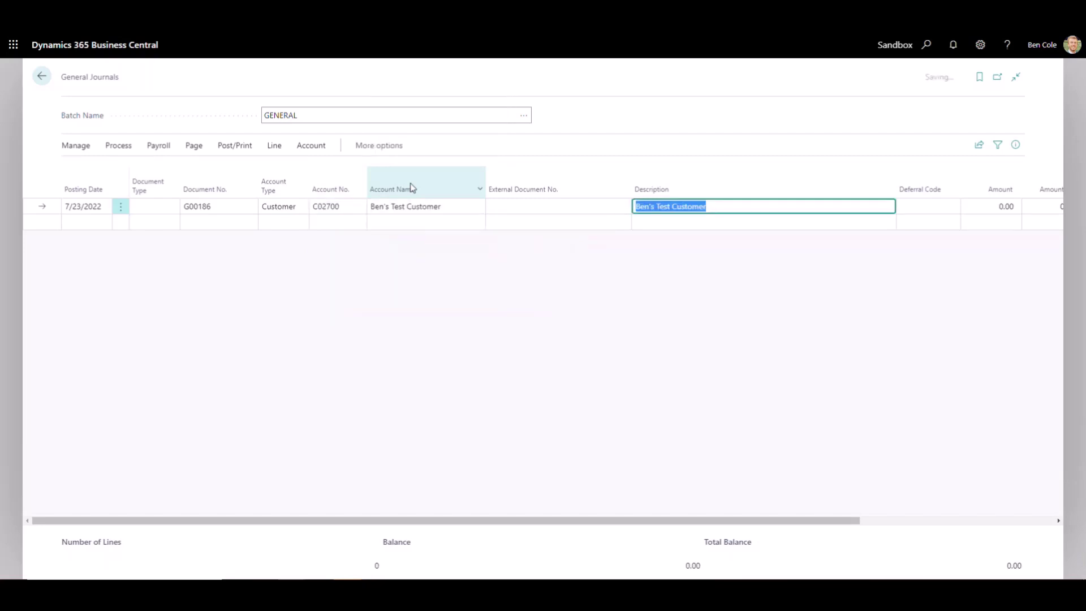
key("Return")
key("Return")
key("shift+Return")
type("-500")
key("Return")
type("b")
key("Return")
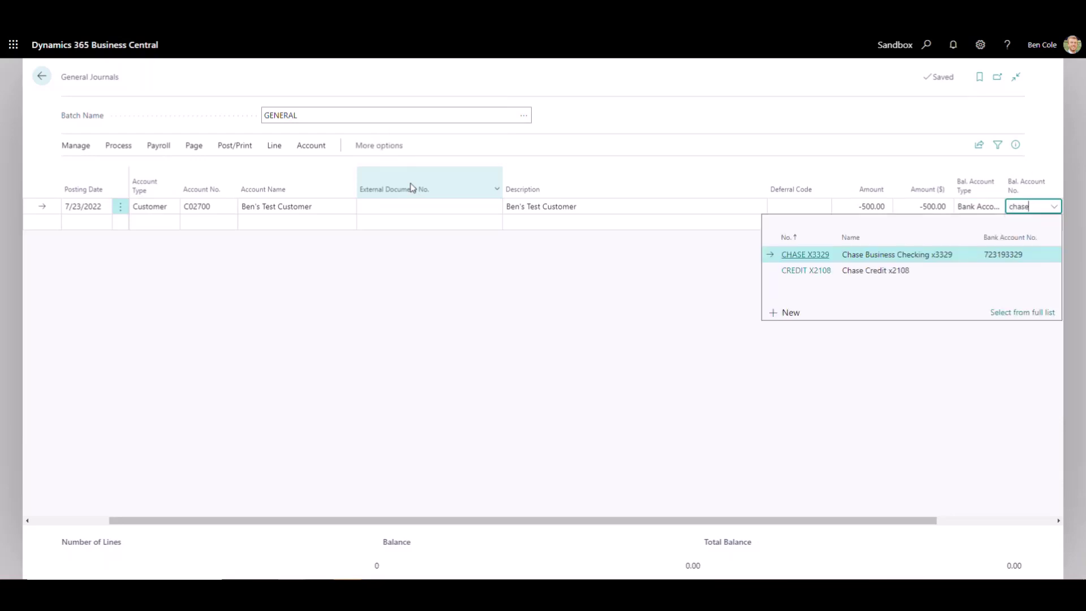
key("Return")
Post the journal line, acknowledge success, and go back to the home page.
left_click(245, 145)
left_click(83, 168)
left_click(591, 345)
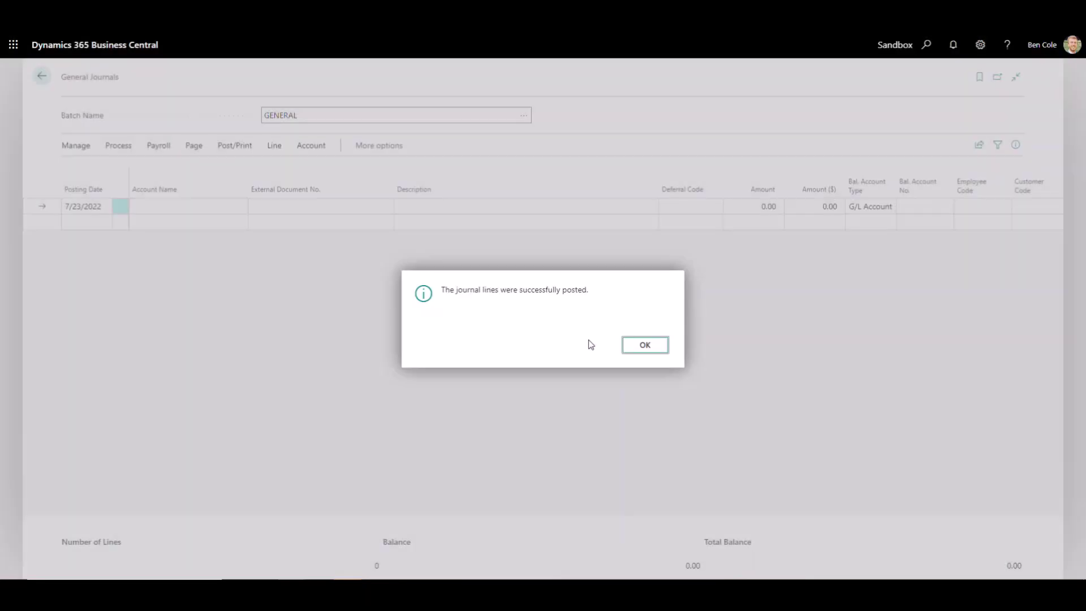
left_click(645, 345)
left_click(42, 77)
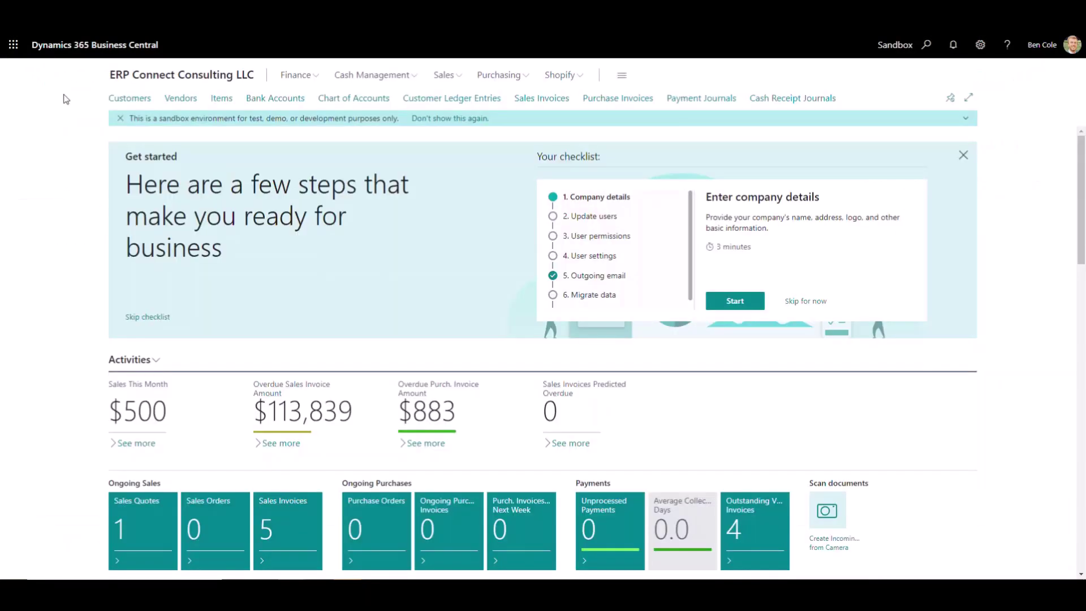
Check the new customer's 500.00 balance in the Customers list, then open search.
left_click(130, 99)
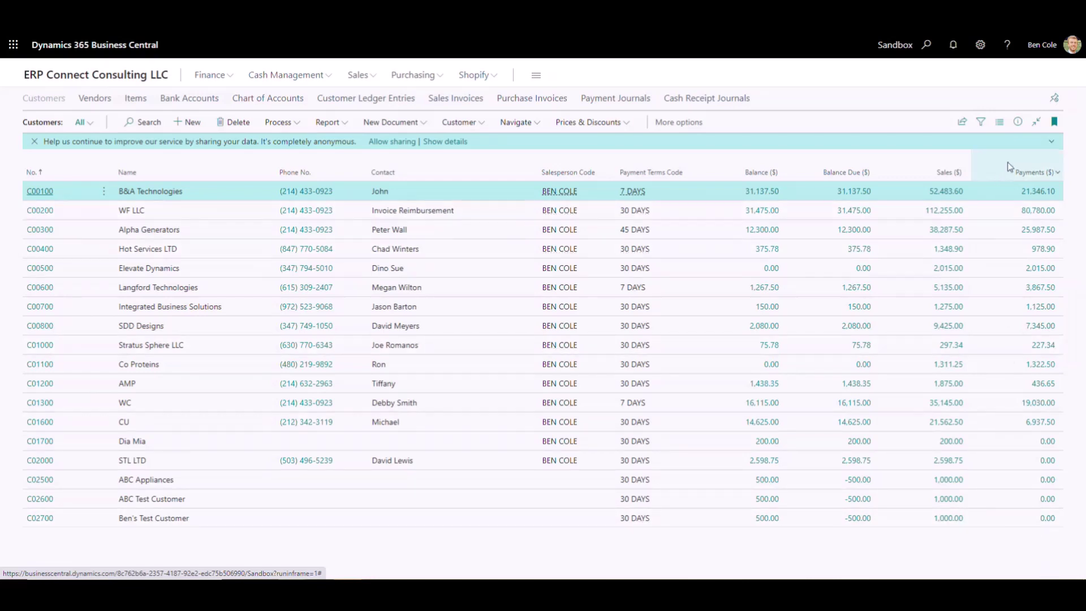
mouse_move(1023, 180)
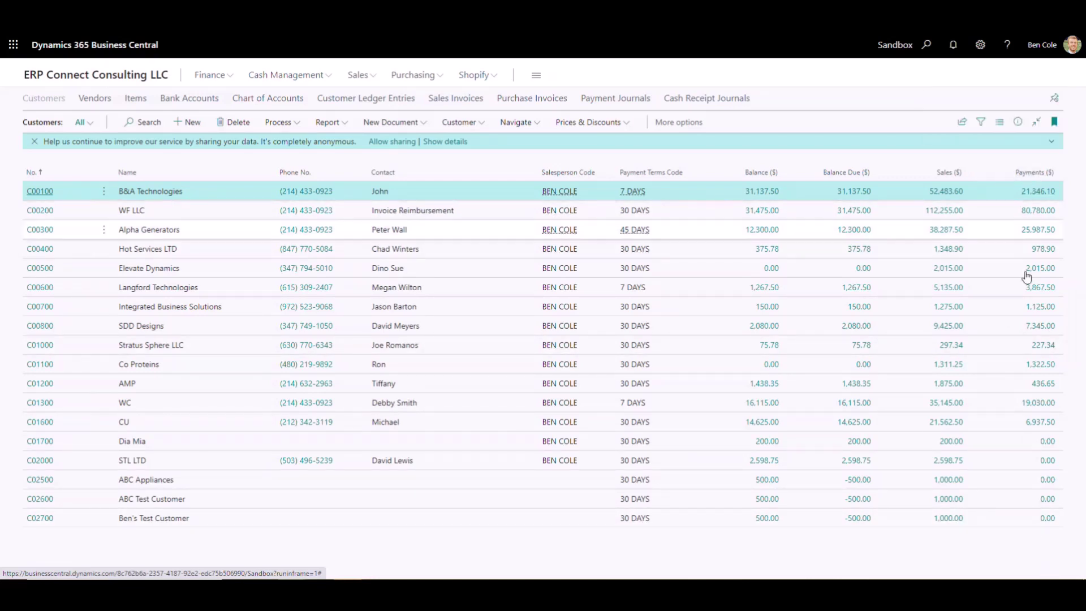
left_click(926, 49)
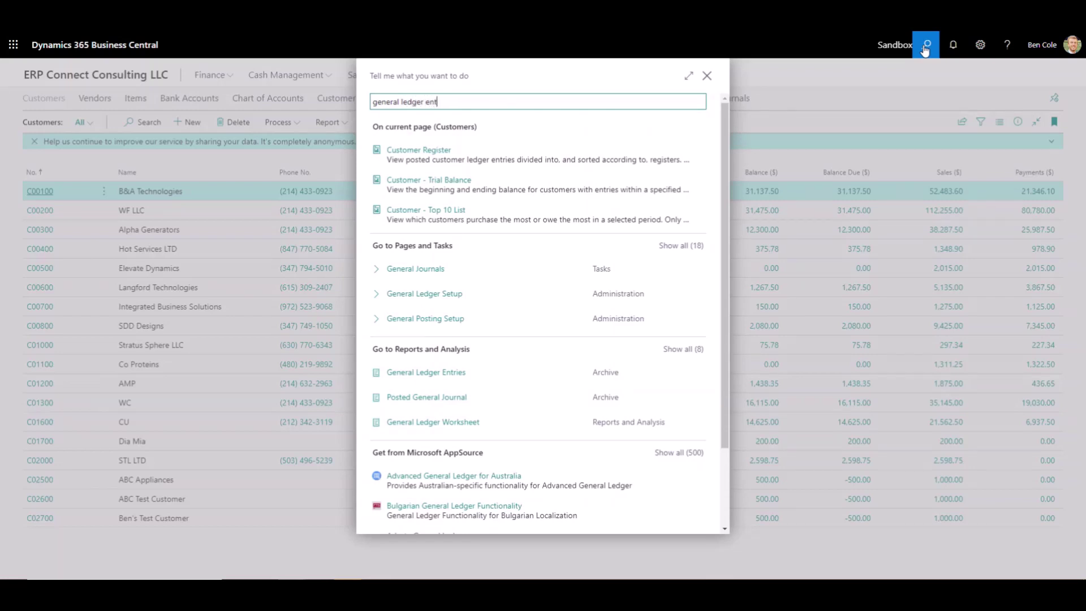
Open General Ledger Entries and filter Customer Code to the new customer's code.
key("Down")
key("Down")
key("Down")
key("Return")
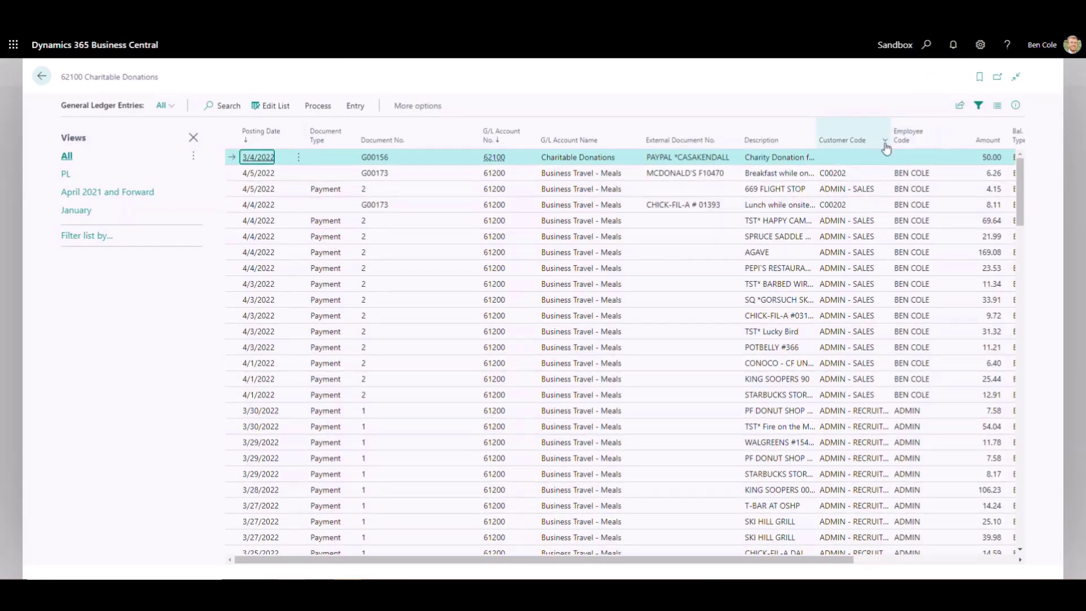
left_click(885, 143)
left_click(833, 210)
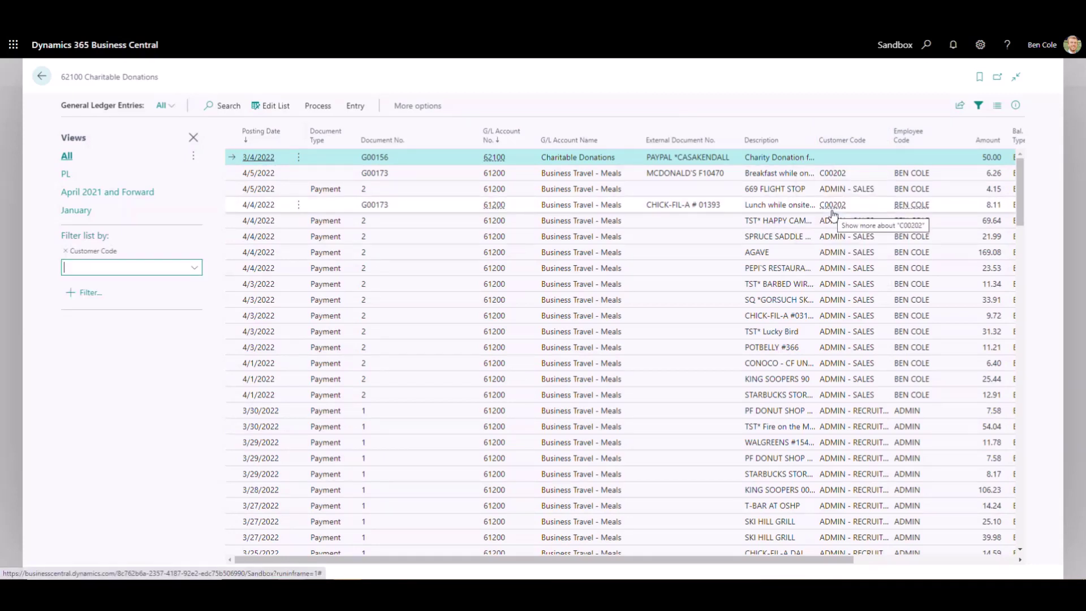
type("2700")
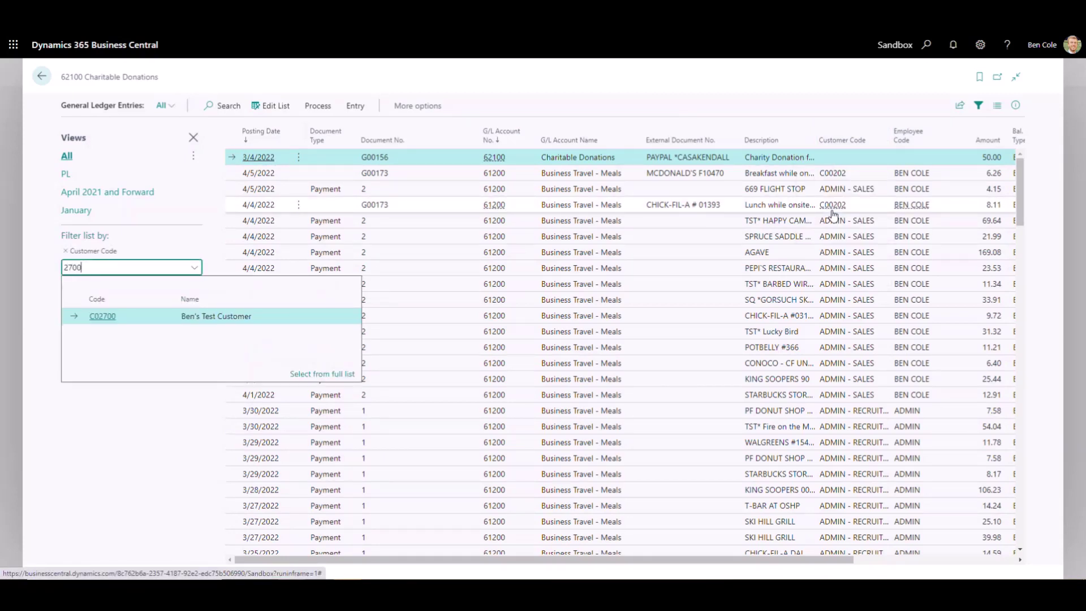
key("Return")
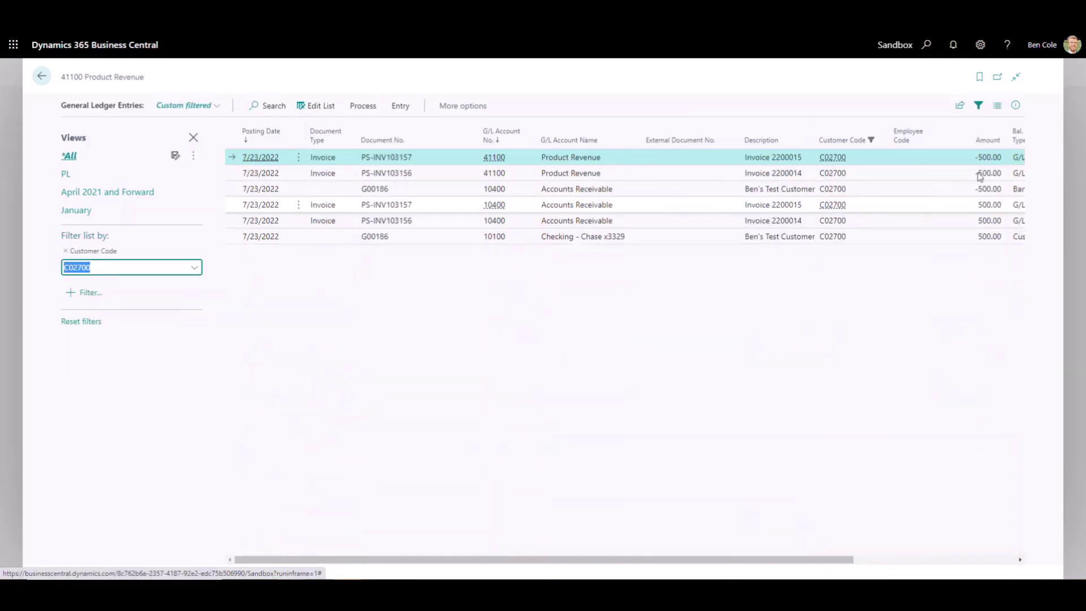
Select the Product Revenue, Accounts Receivable and Chase checking entries to review them.
left_click(664, 172, "shift")
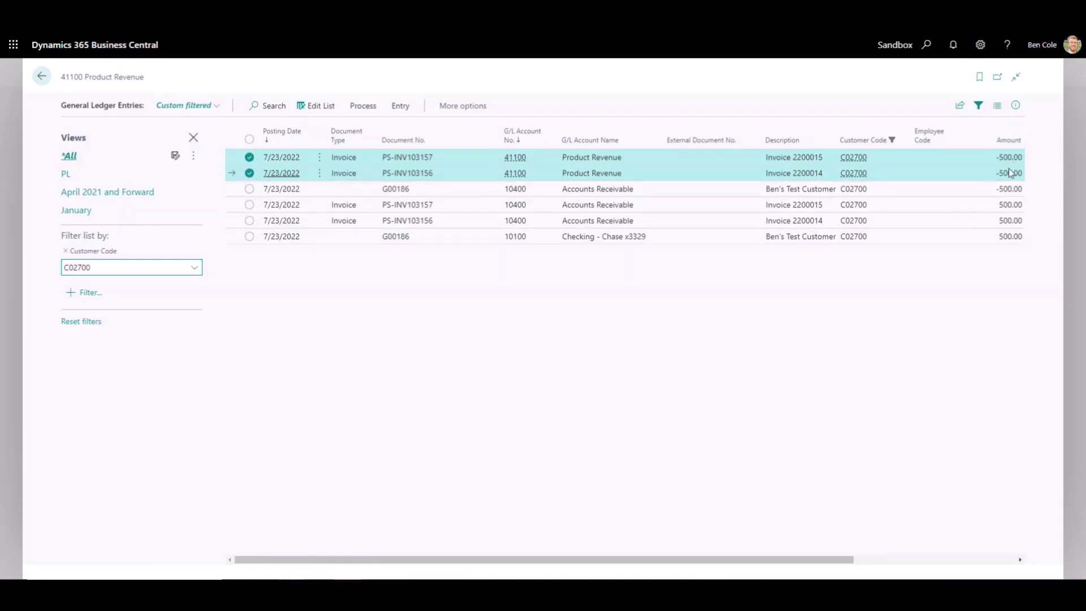
left_click(646, 223, "shift")
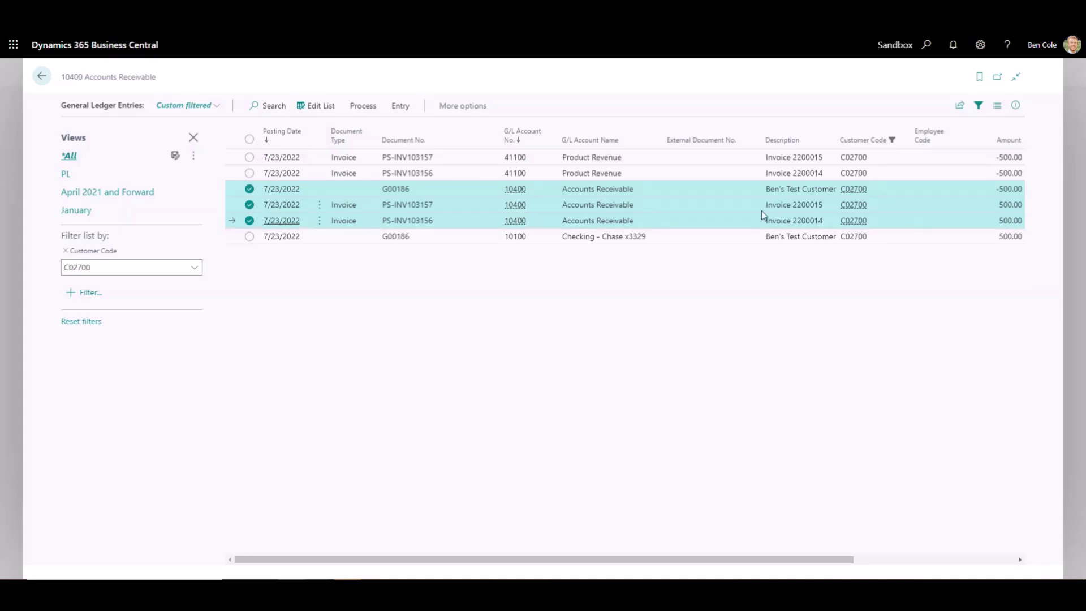
left_click(712, 235)
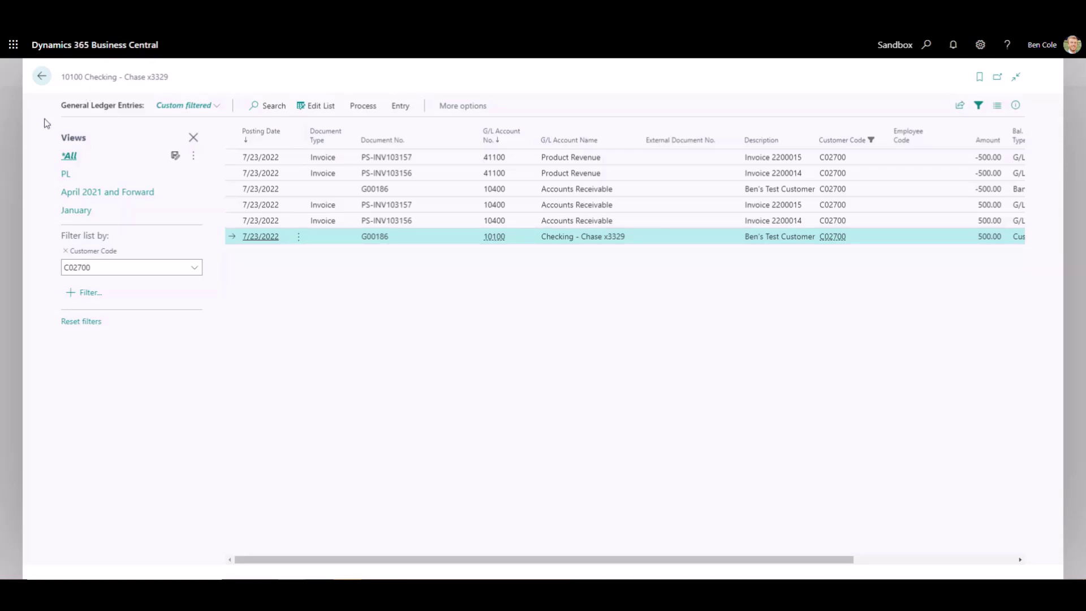
left_click_drag(61, 105, 148, 109)
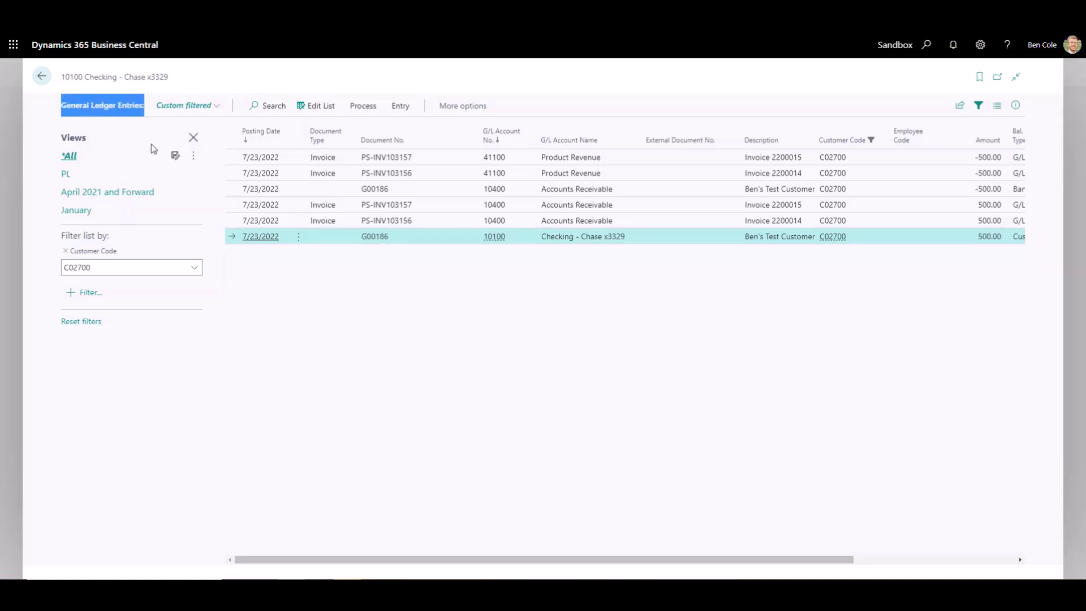
left_click(402, 330)
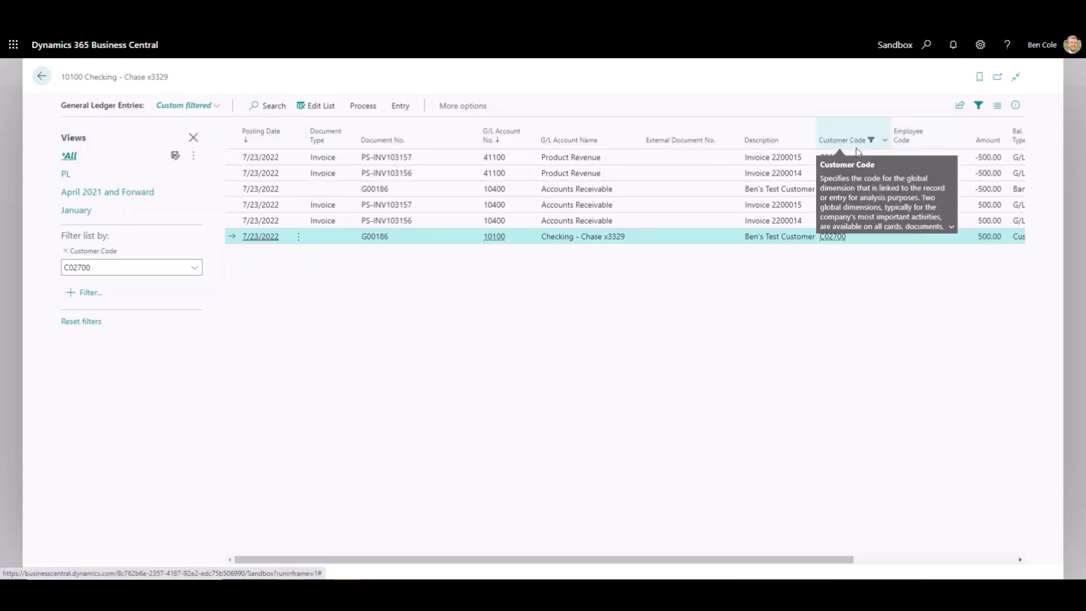
left_click(398, 106)
left_click(115, 133)
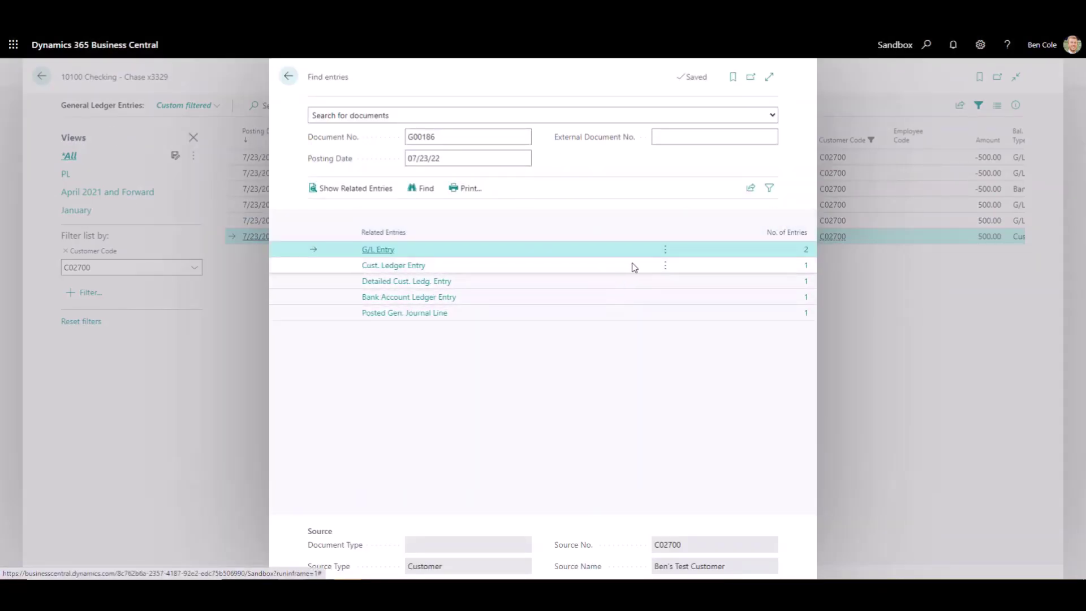
left_click(935, 322)
left_click(776, 173)
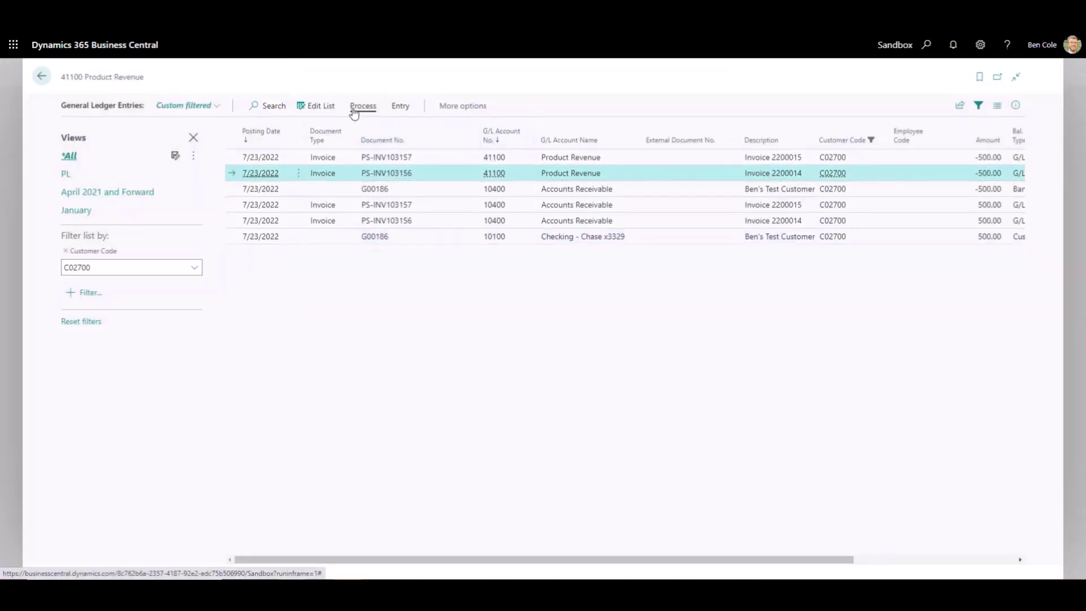
left_click(401, 106)
left_click(86, 131)
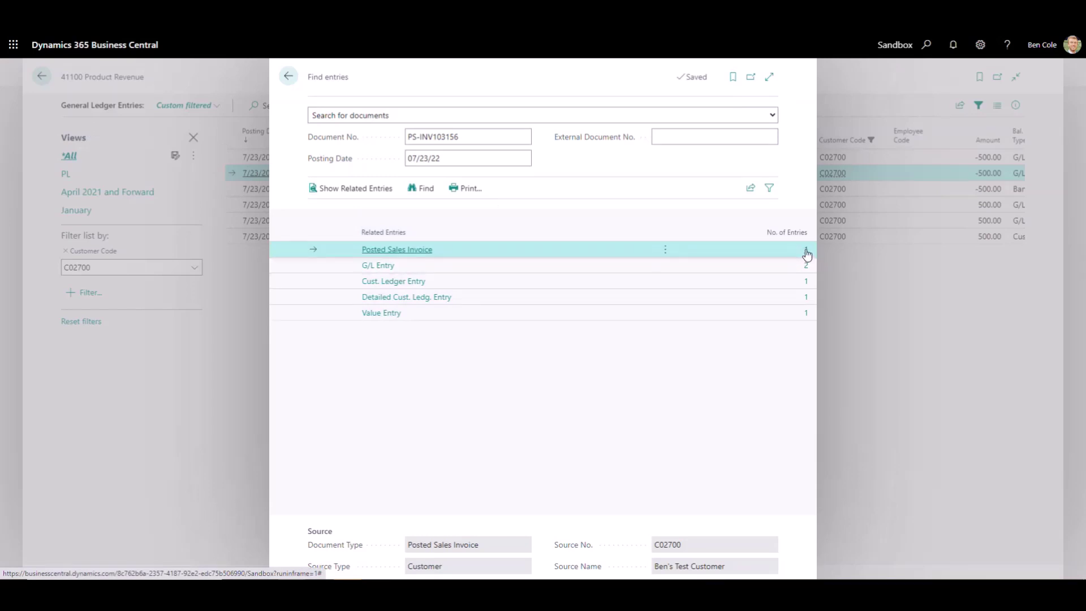
left_click(834, 259)
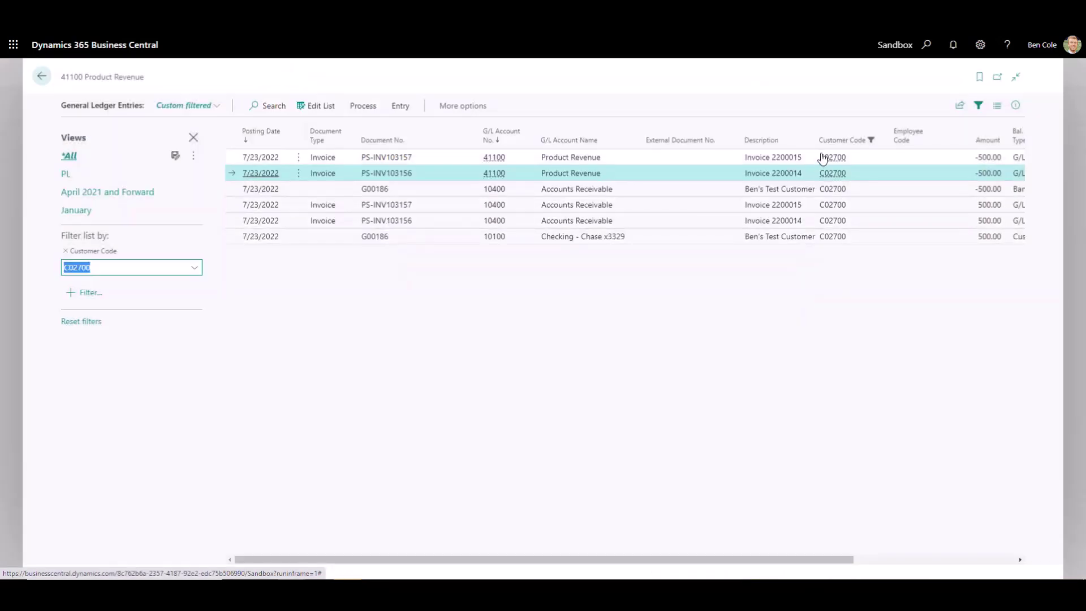